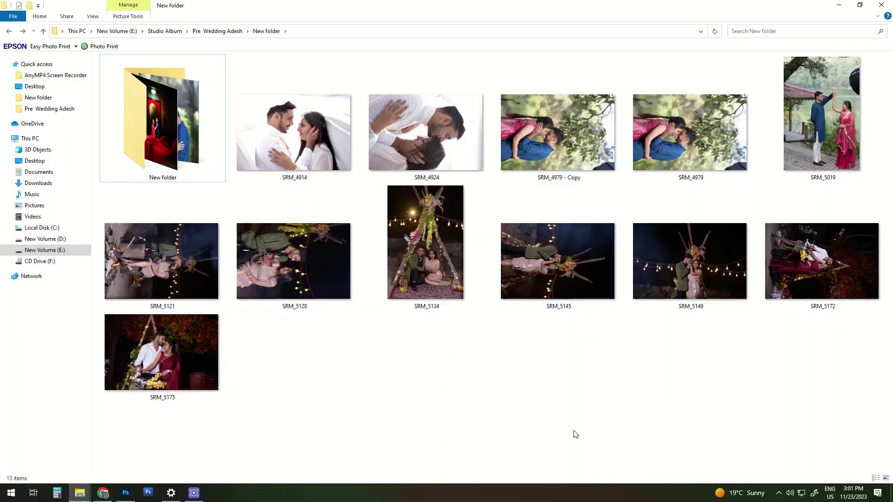
Select the SRM_4979 - Copy photo in File Explorer and drag it to Photoshop
left_click(616, 307)
left_click_drag(550, 143, 139, 478)
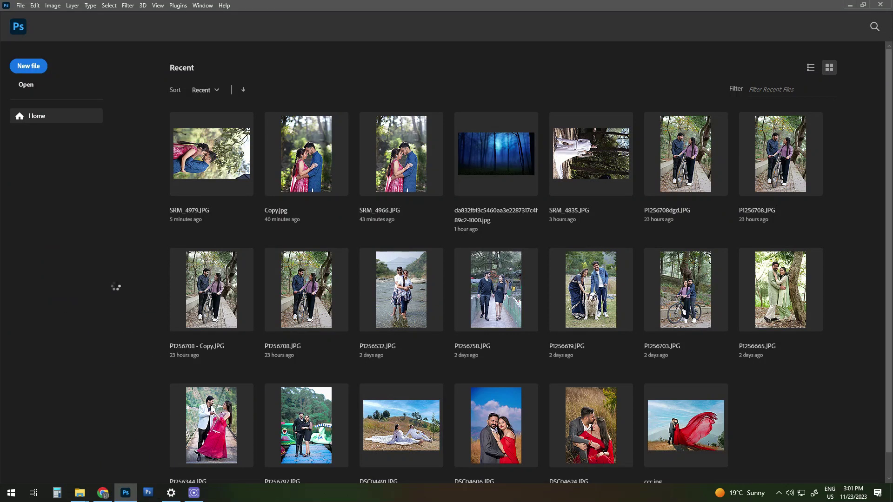
Open SRM_4979 - Copy in Photoshop and rotate it 90° counter-clockwise to portrait
left_click_drag(140, 478, 115, 285)
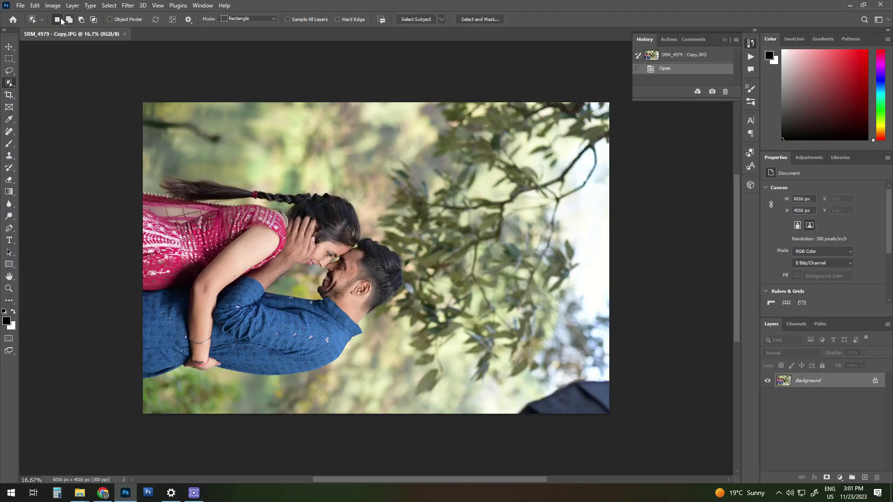
left_click(53, 5)
left_click(72, 6)
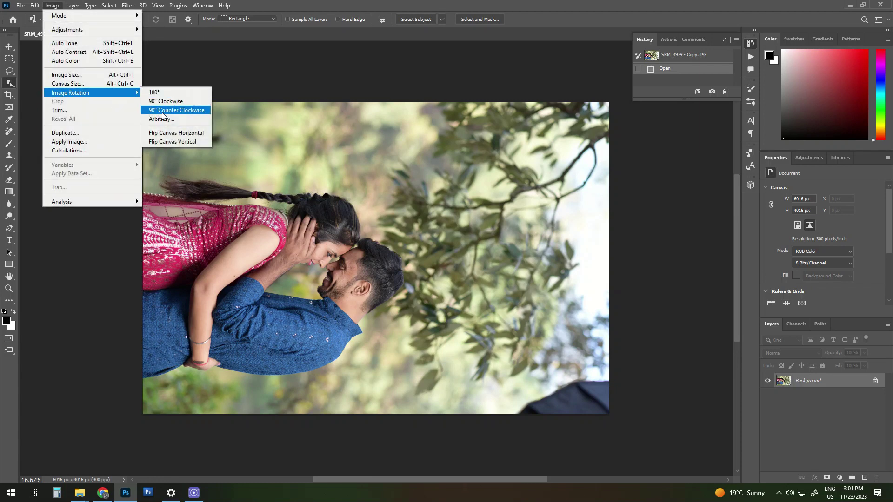
left_click(166, 113)
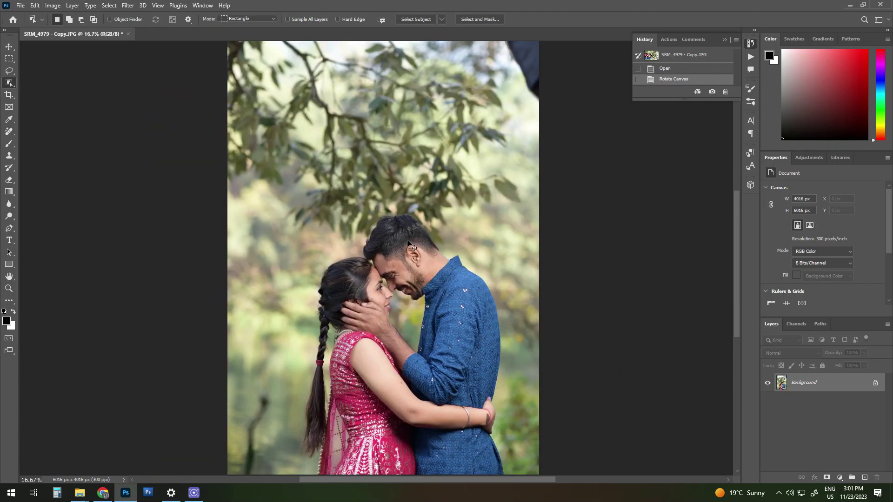
Apply Auto Contrast to the rotated photo
scroll(407, 242, "up", 2)
scroll(407, 242, "up", 1)
key("alt+shift+ctrl+l")
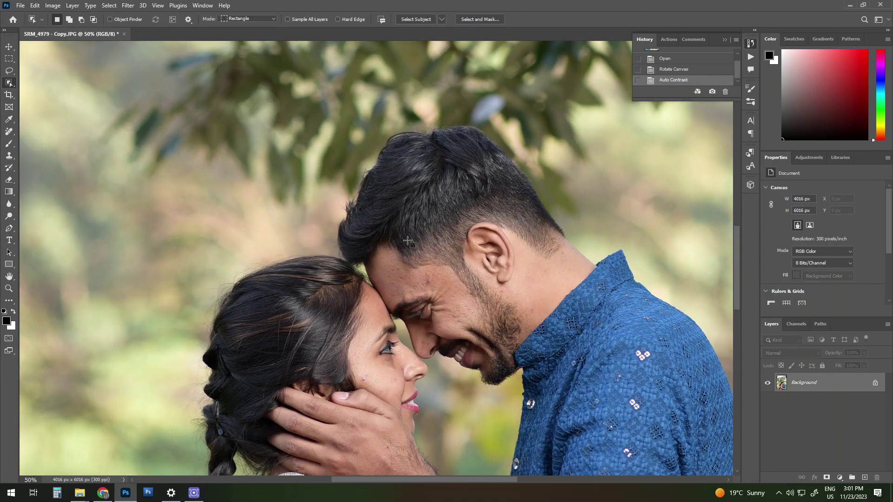
scroll(432, 291, "down", 1)
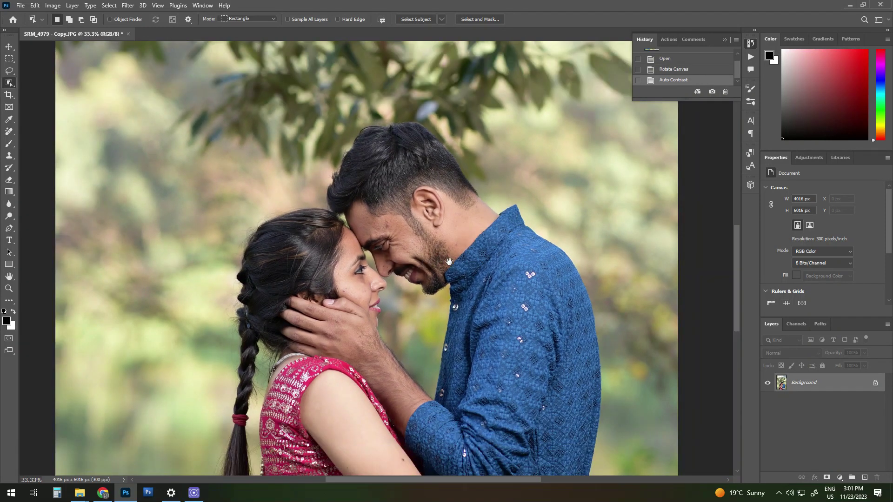
left_click(128, 5)
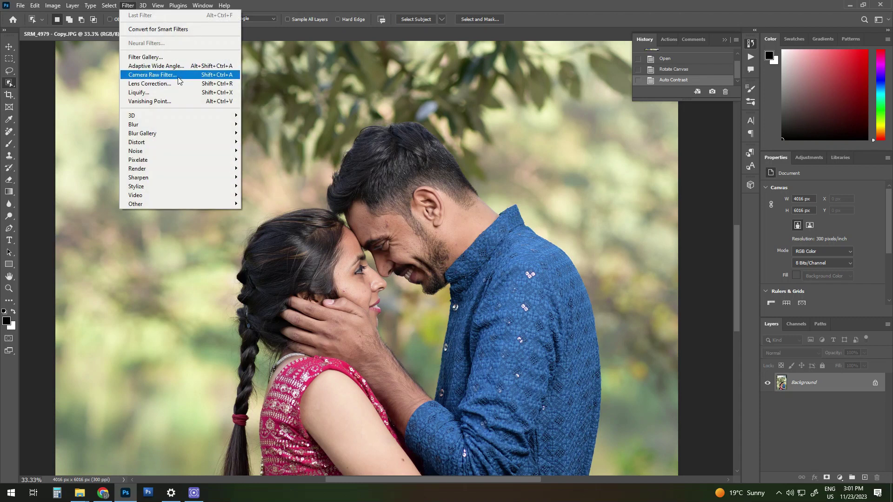
Open the Camera Raw Filter and raise Blacks to +7 in the Light panel
left_click(176, 84)
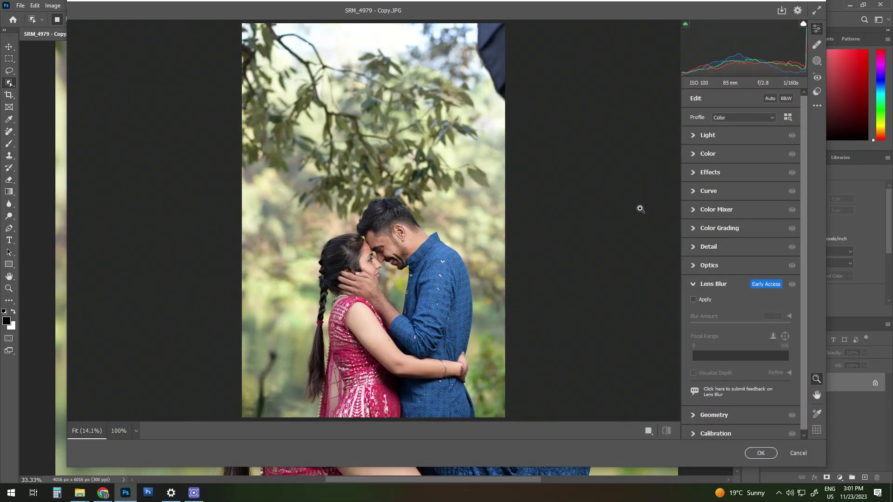
left_click(493, 226)
left_click(551, 286, "alt")
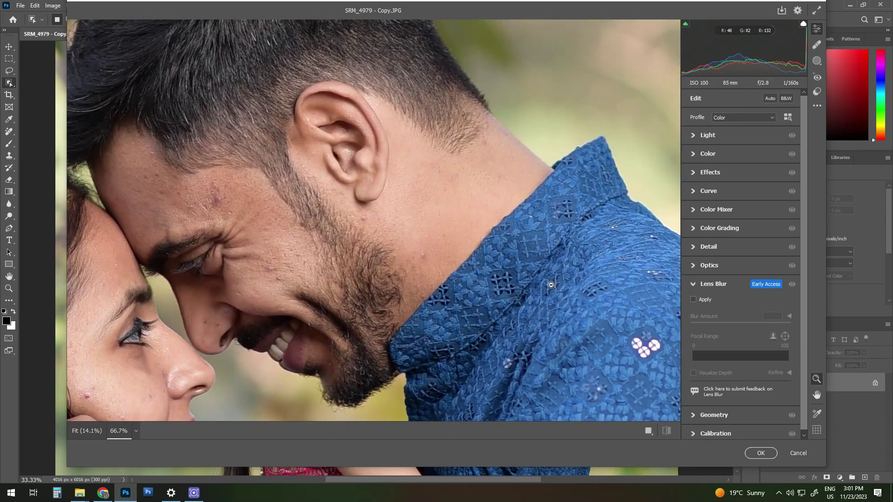
left_click(551, 286, "alt")
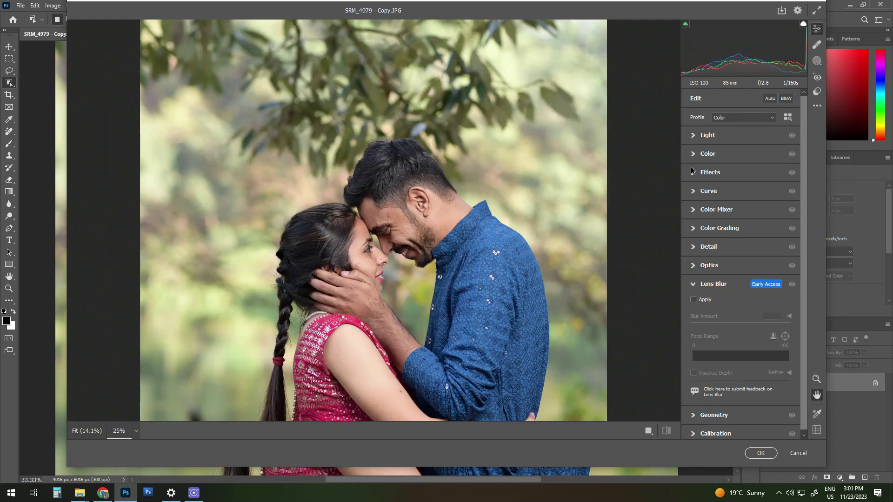
left_click(693, 139)
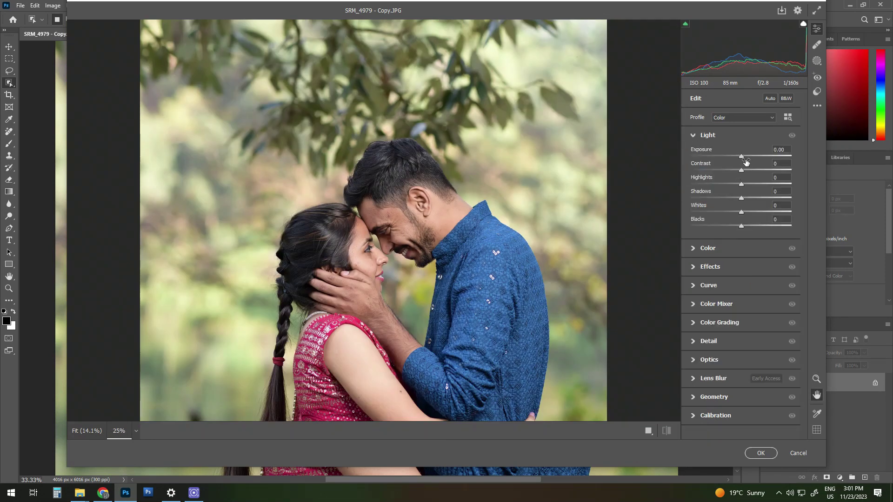
left_click_drag(744, 157, 741, 157)
left_click_drag(747, 231, 745, 199)
Set Saturation to +10 in the Color panel
left_click(693, 248)
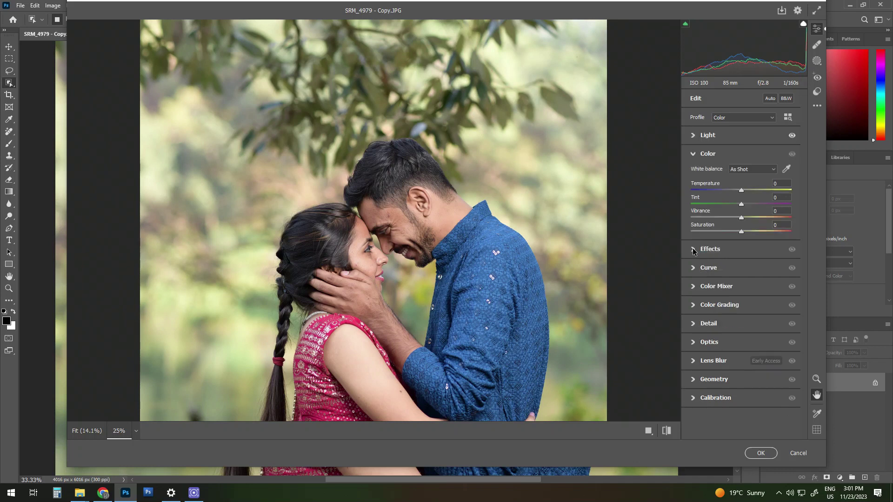
key("ctrl+minus")
double_click(817, 395)
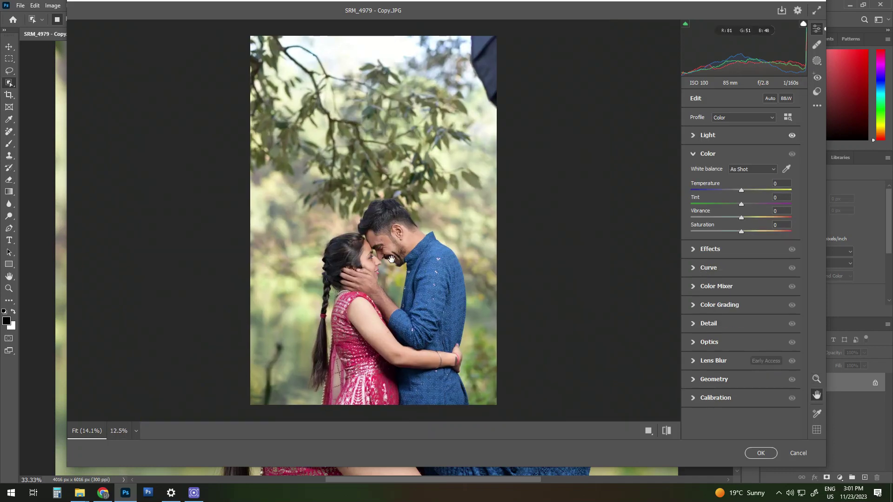
left_click_drag(742, 231, 745, 231)
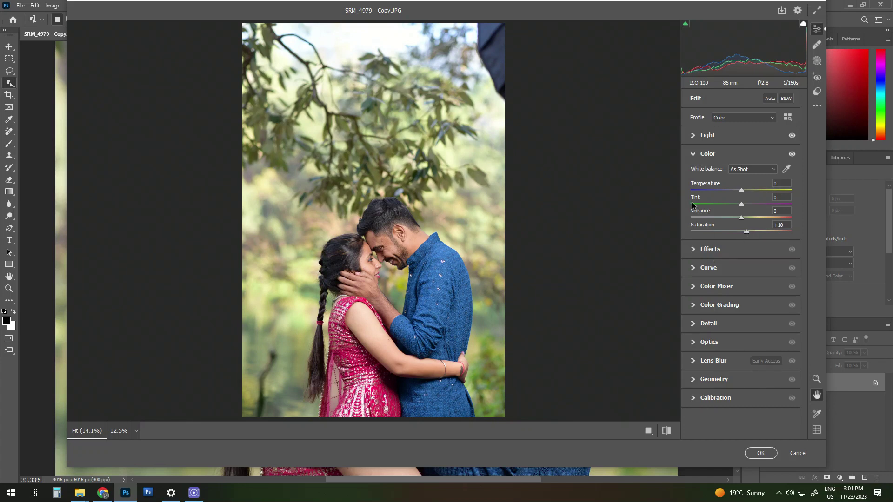
left_click(693, 154)
key("ctrl+plus")
key("ctrl+plus")
key("ctrl+plus")
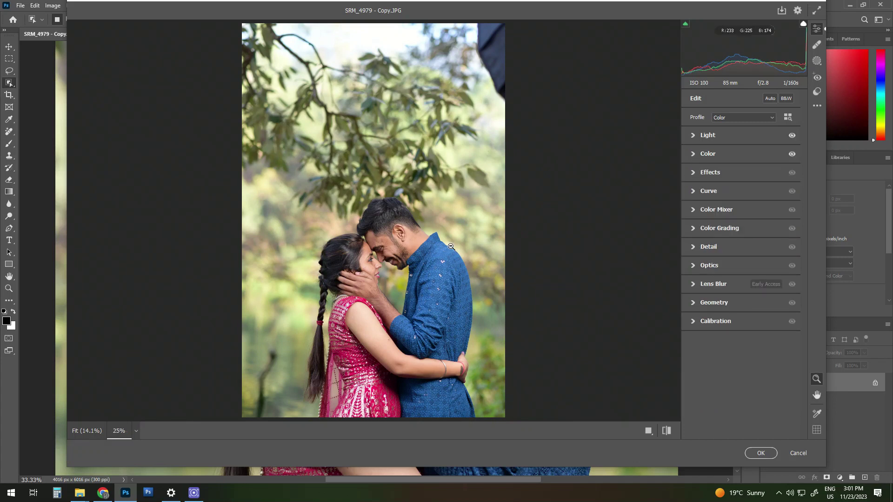
left_click_drag(450, 245, 456, 205)
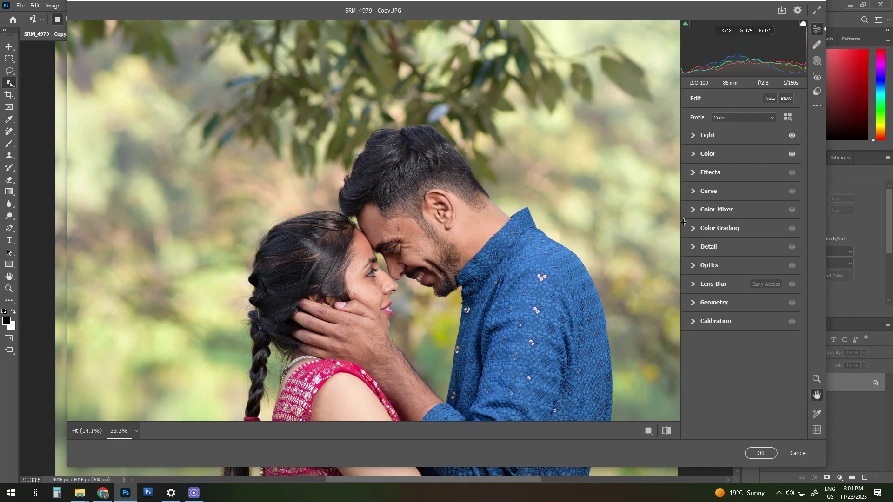
In Color Mixer, change the luminance of the greens
left_click(695, 211)
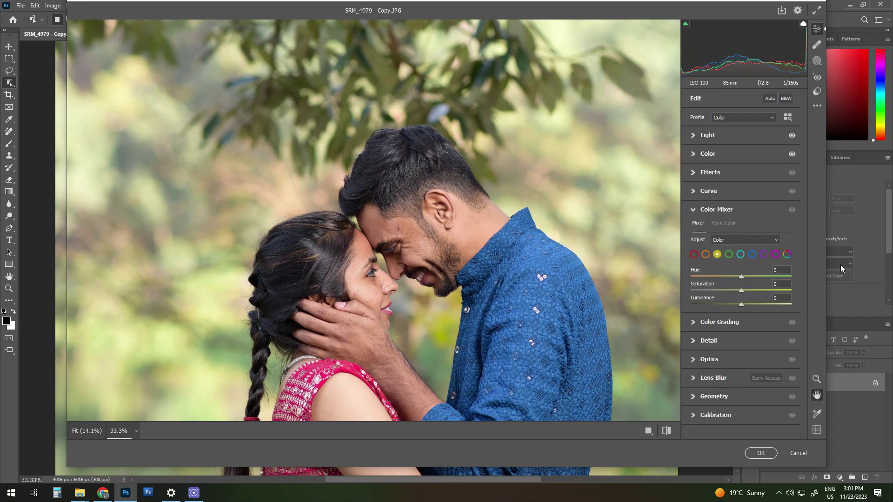
left_click(728, 254)
key("ctrl+minus")
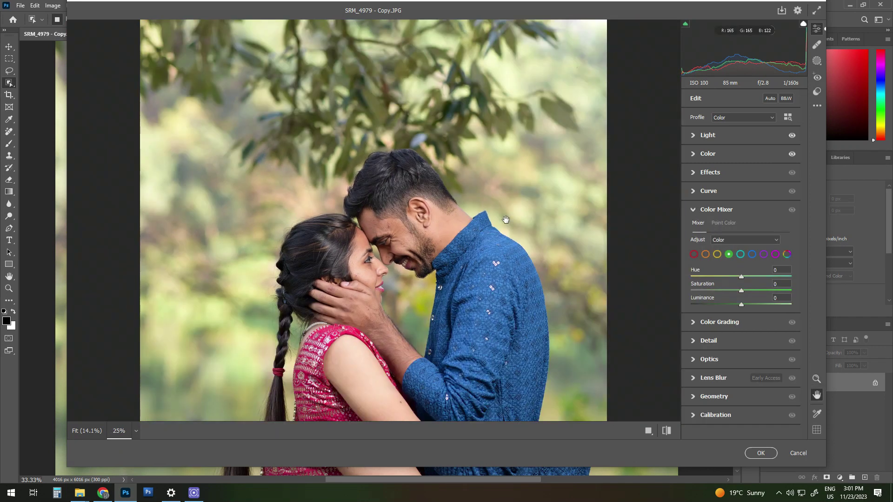
key("ctrl+minus")
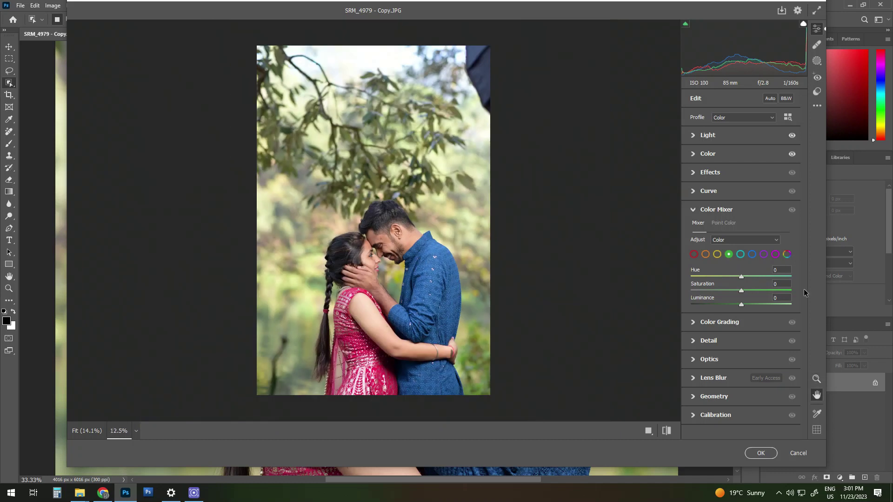
mouse_move(741, 304)
left_mouse_down()
mouse_move(754, 306)
mouse_move(691, 306)
mouse_move(761, 291)
mouse_move(762, 277)
left_mouse_up()
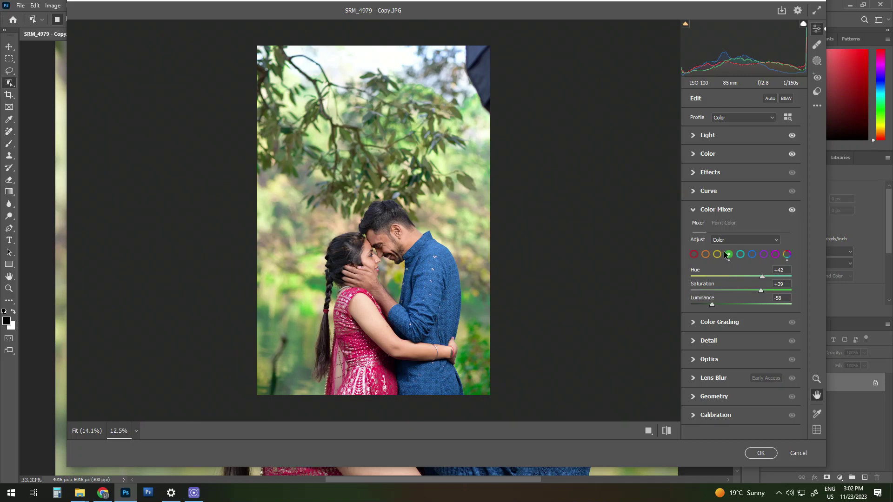
Shift the yellows toward green: Hue +44, Saturation +7, Luminance −13
left_click(718, 254)
left_click(751, 277)
mouse_move(757, 274)
left_mouse_down()
mouse_move(756, 290)
mouse_move(711, 305)
mouse_move(740, 306)
left_mouse_up()
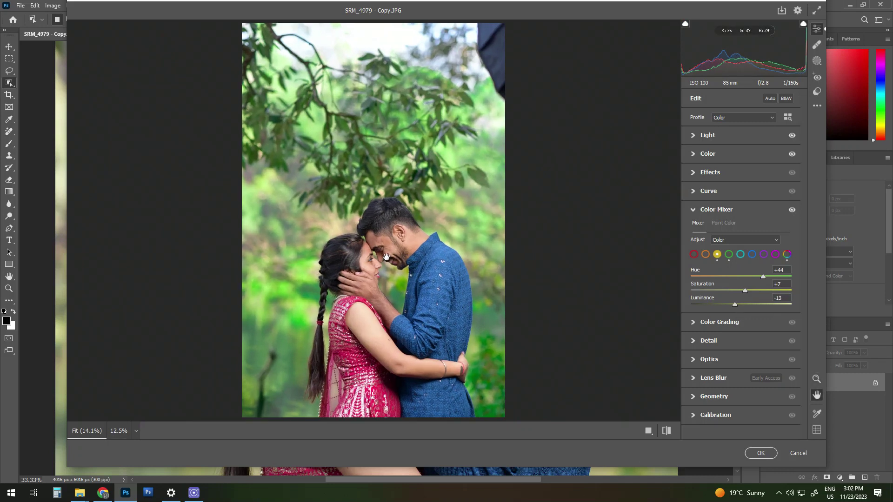
left_click(395, 251)
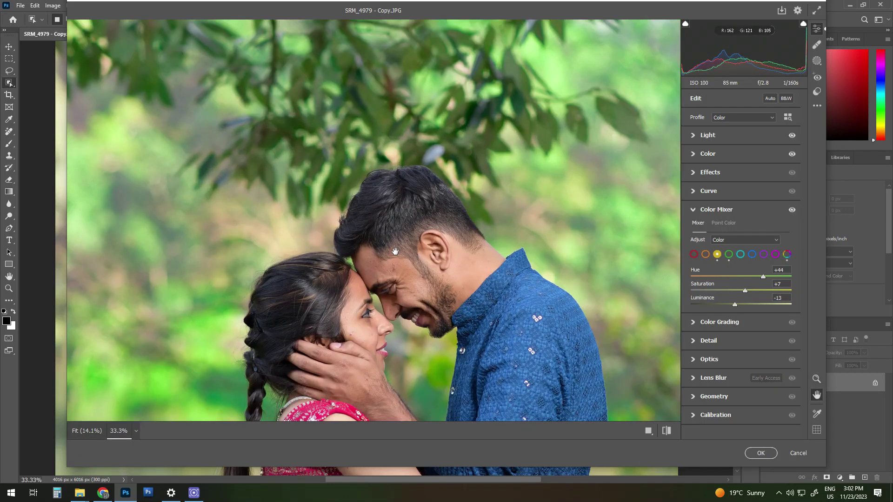
key("ctrl+minus")
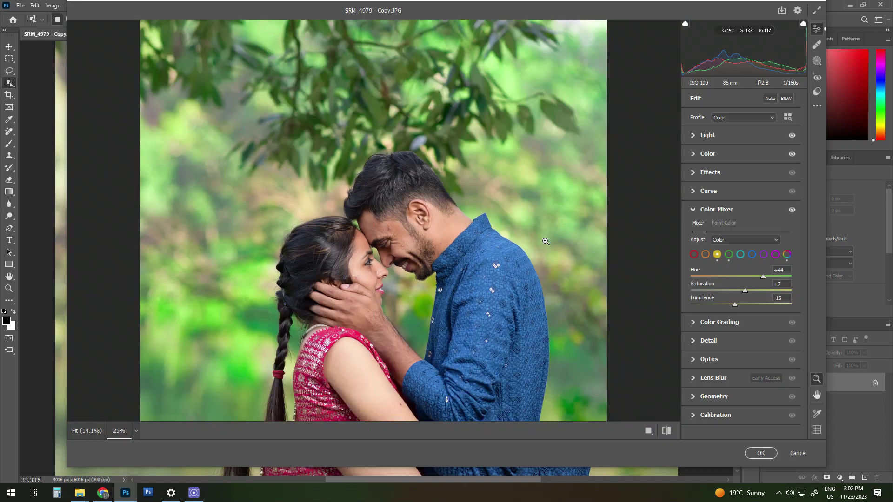
Toggle the Color Mixer off and on to compare the greener foliage
left_click(792, 210)
left_click(791, 211)
left_click(792, 210)
key("z")
left_click(437, 205, "alt")
left_click(438, 204, "alt")
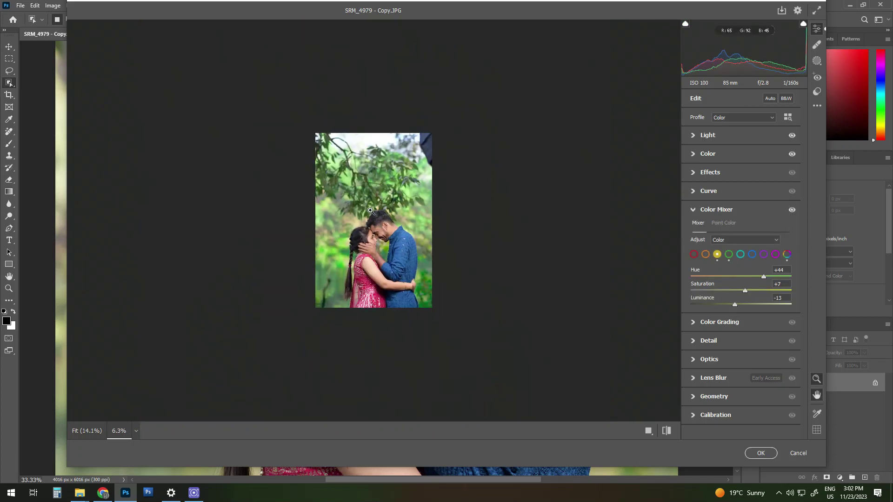
left_click(436, 205)
left_click(687, 213)
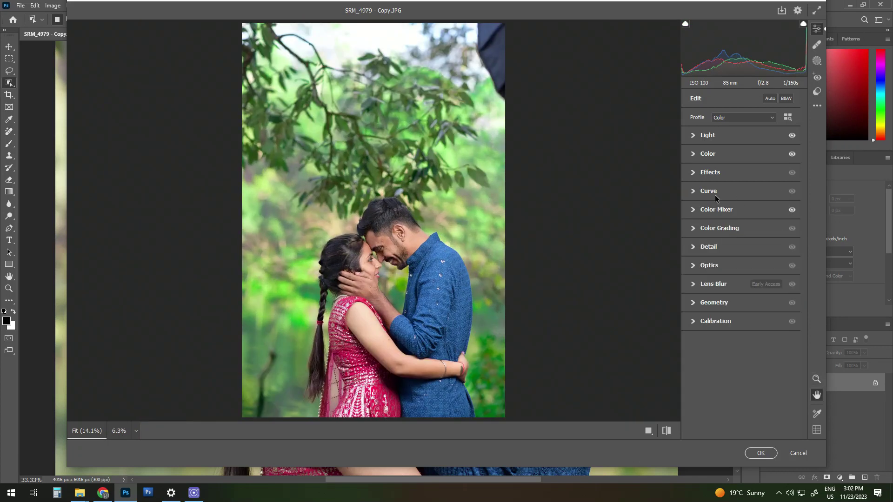
Toggle the Color adjustments off and on to compare the result
left_click(693, 155)
left_click(792, 154)
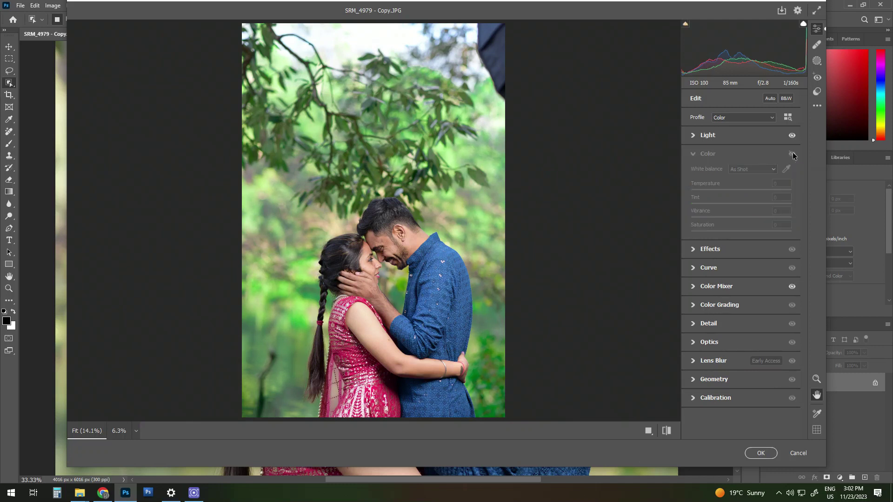
left_click(792, 155)
left_click(792, 154)
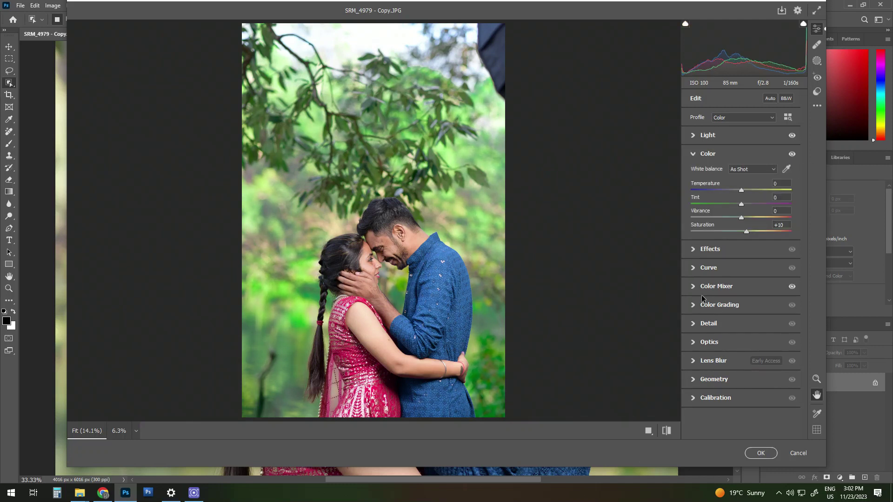
left_click(693, 363)
Enable Lens Blur and preview its effect around the couple
left_click(703, 300)
key("z")
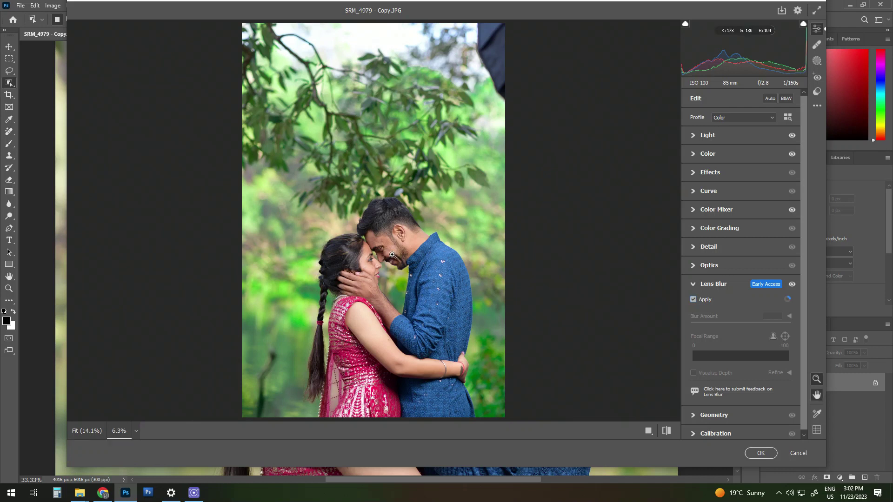
scroll(444, 294, "down", 2)
scroll(418, 261, "up", 2)
scroll(394, 234, "up", 2)
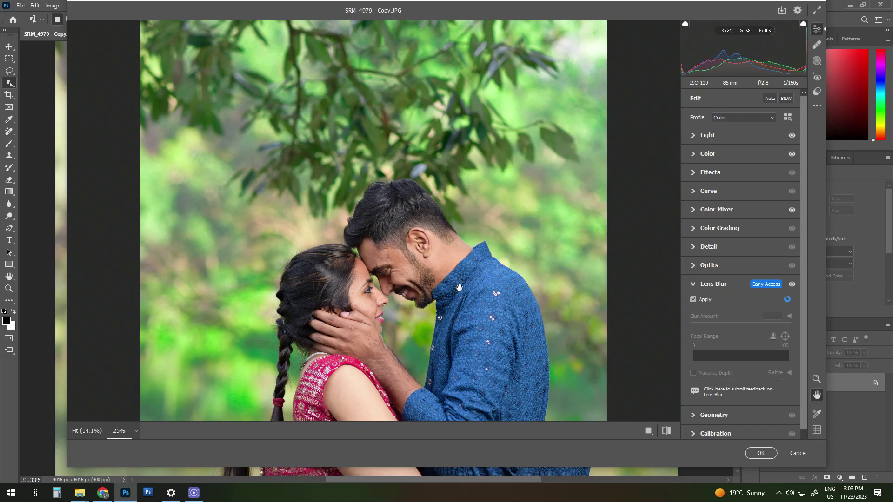
left_click_drag(419, 246, 418, 220)
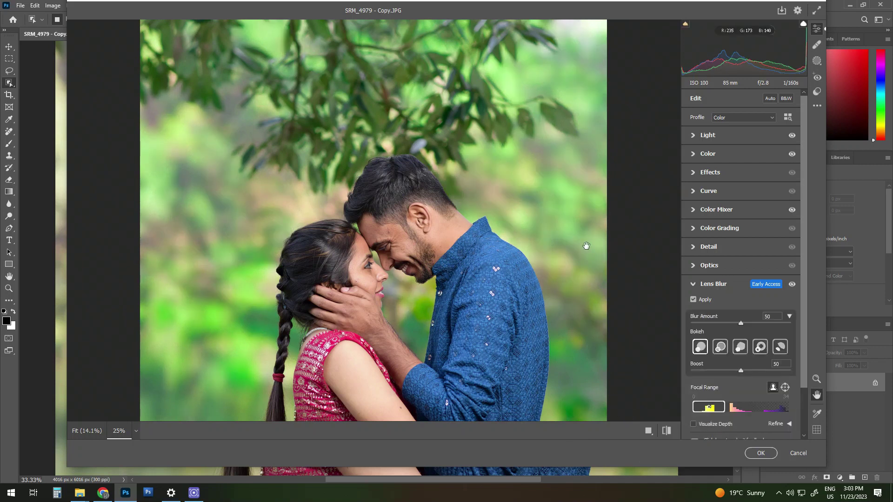
left_click(694, 300)
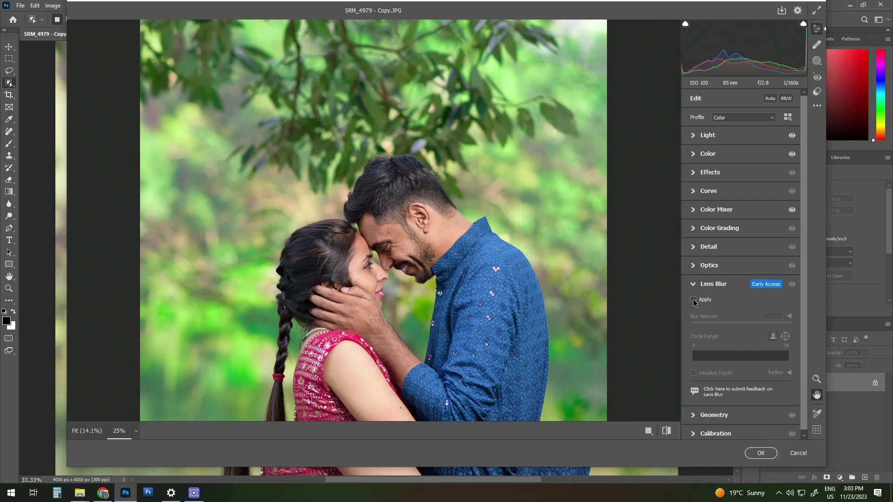
left_click(693, 299)
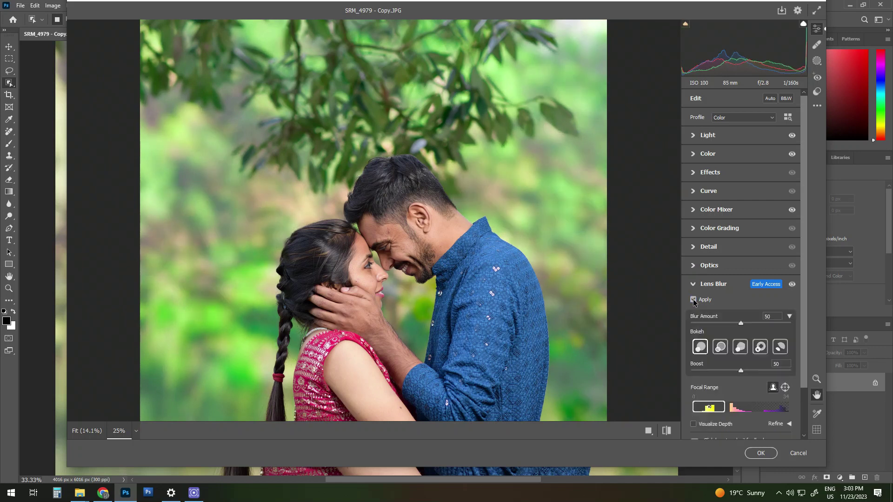
Set Lens Blur Amount to 89 and Boost to 83, trying a far focus
left_click_drag(752, 322, 780, 323)
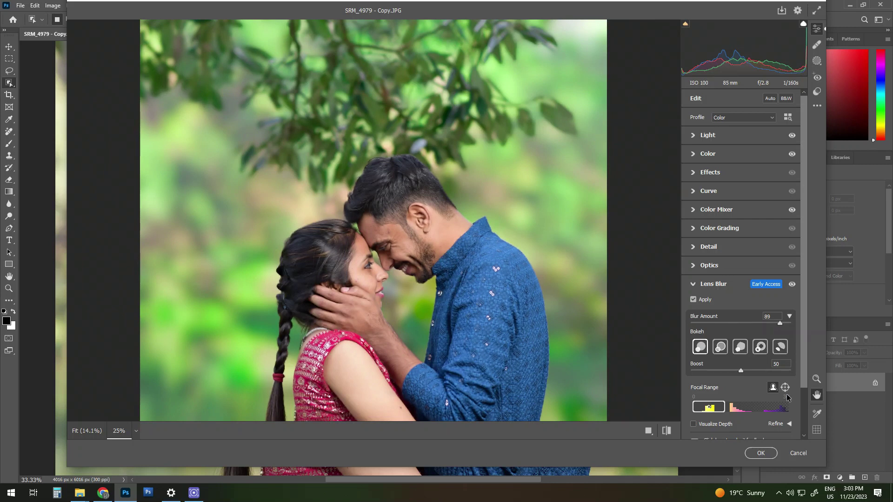
left_click_drag(741, 371, 771, 371)
mouse_move(721, 408)
left_mouse_down()
mouse_move(785, 408)
mouse_move(710, 407)
left_mouse_up()
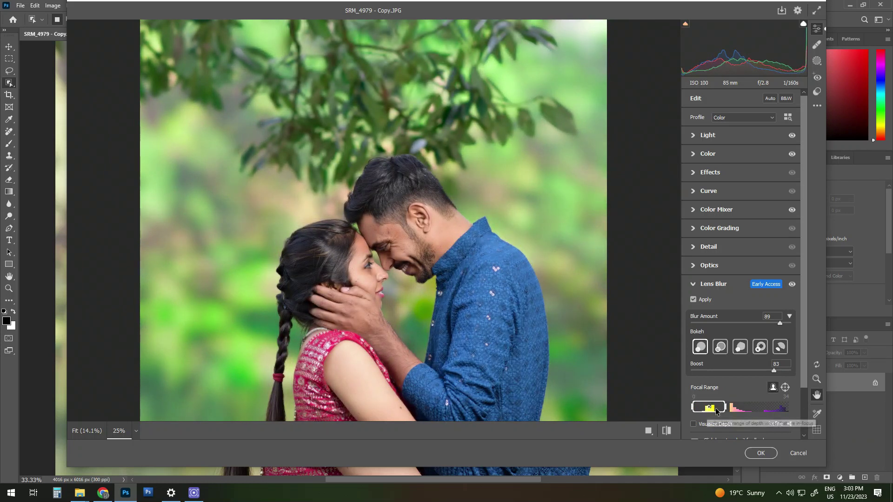
left_click_drag(424, 254, 443, 194)
key("z")
left_click(443, 194, "alt")
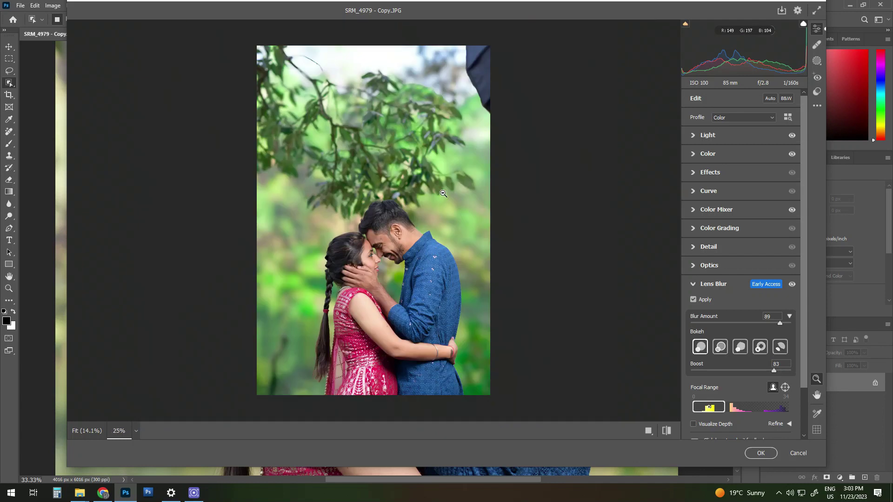
key("ctrl+plus")
key("h")
left_click_drag(413, 258, 433, 224)
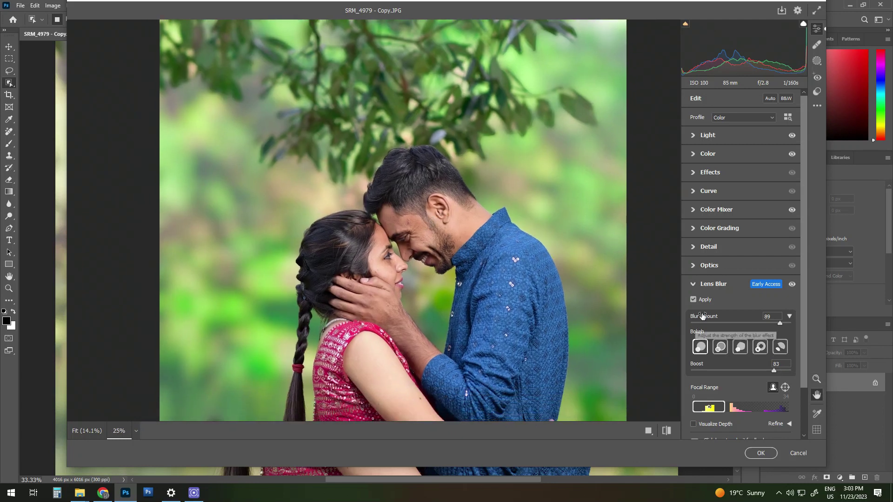
Toggle Lens Blur off and on to compare, framed on the couple's faces
left_click(694, 299)
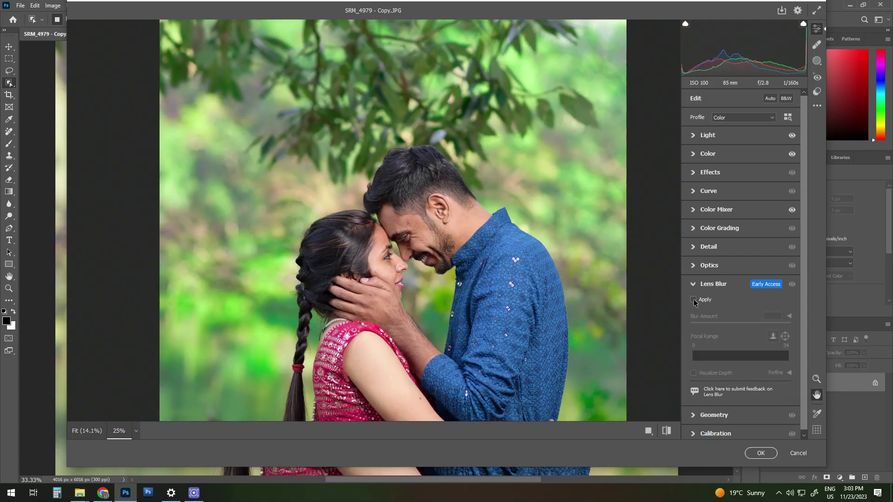
left_click(693, 299)
key("z")
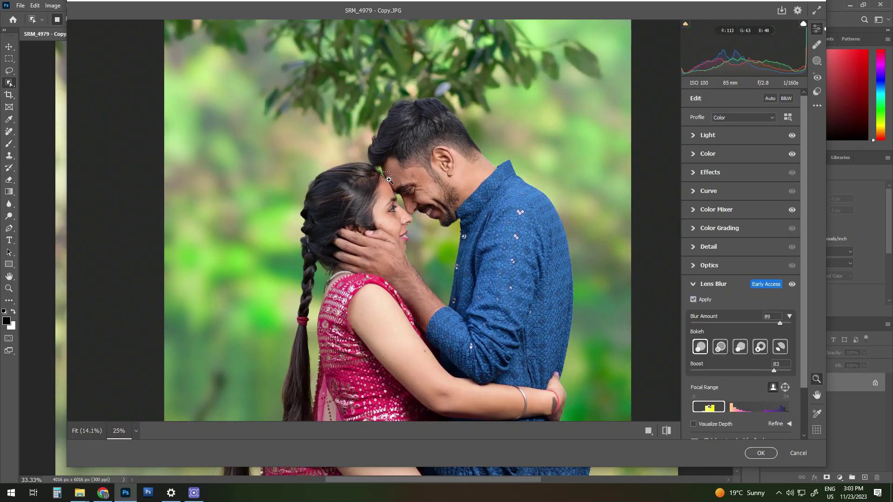
key("ctrl+minus")
left_click(389, 179)
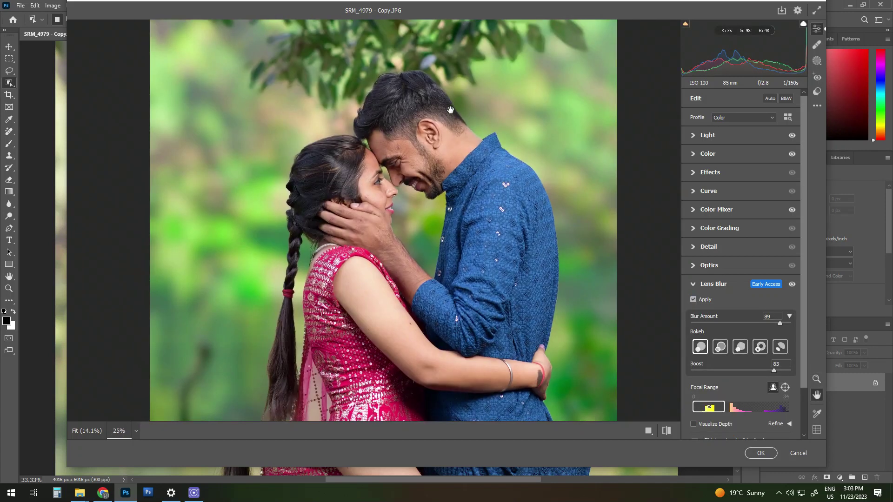
Commit the Camera Raw edits to the photo
left_click(762, 454)
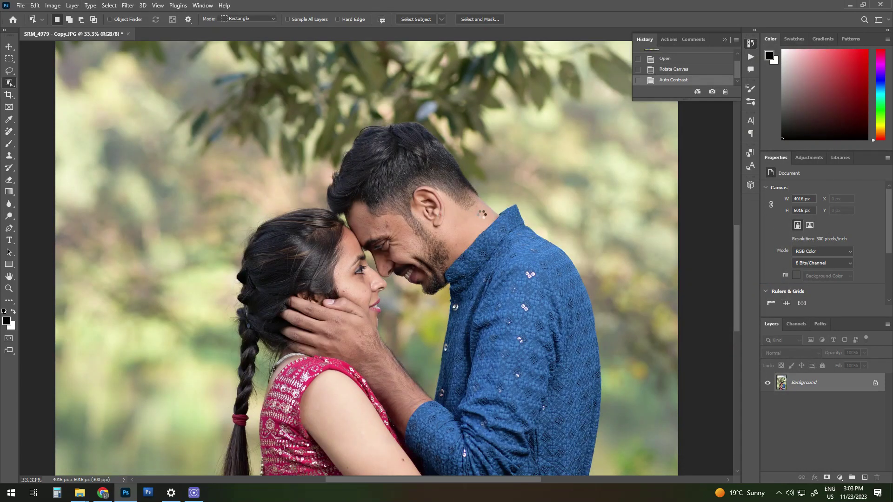
scroll(481, 214, "down", 4)
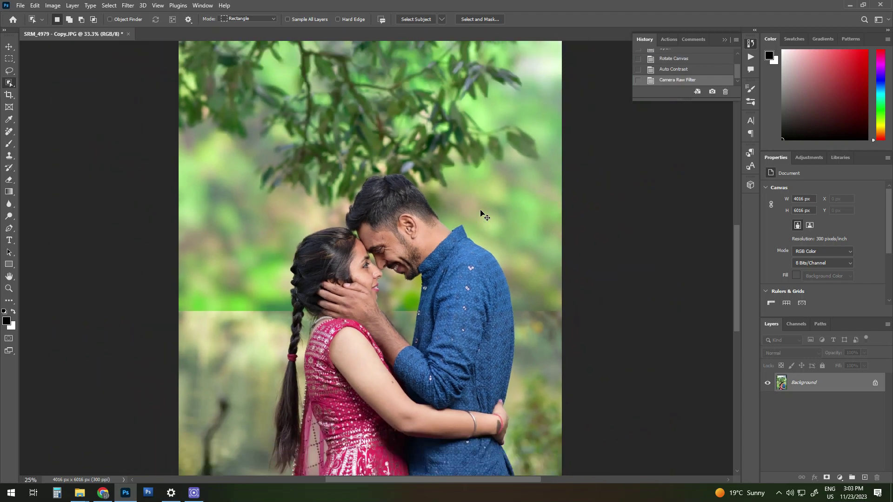
scroll(481, 213, "up", 2)
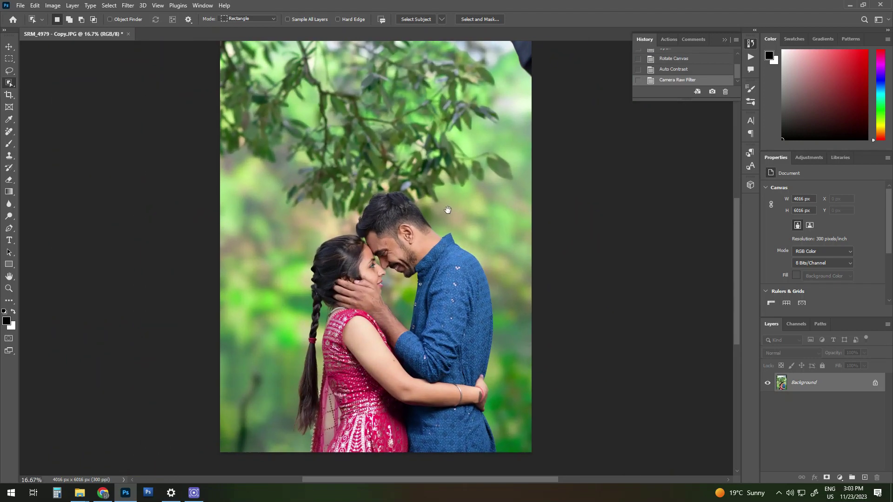
Compare the edit with the original snapshot in History, then return to the latest state
key("alt+F9")
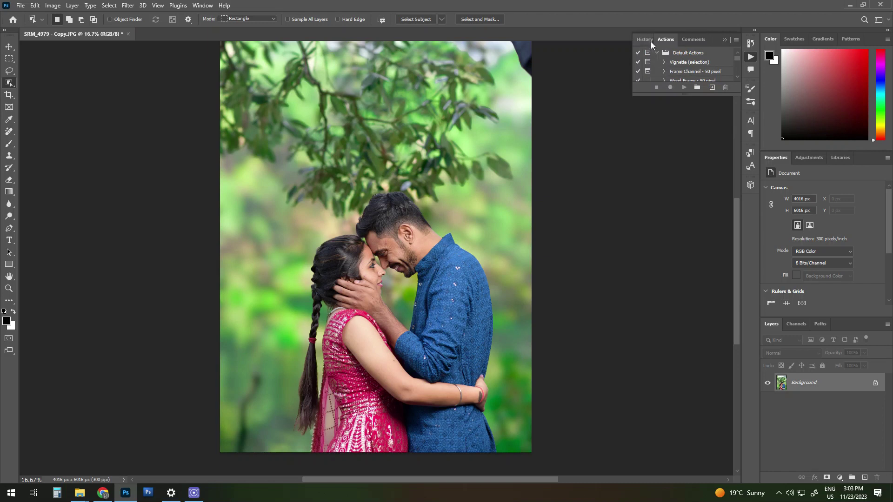
left_click(651, 41)
left_click(708, 57)
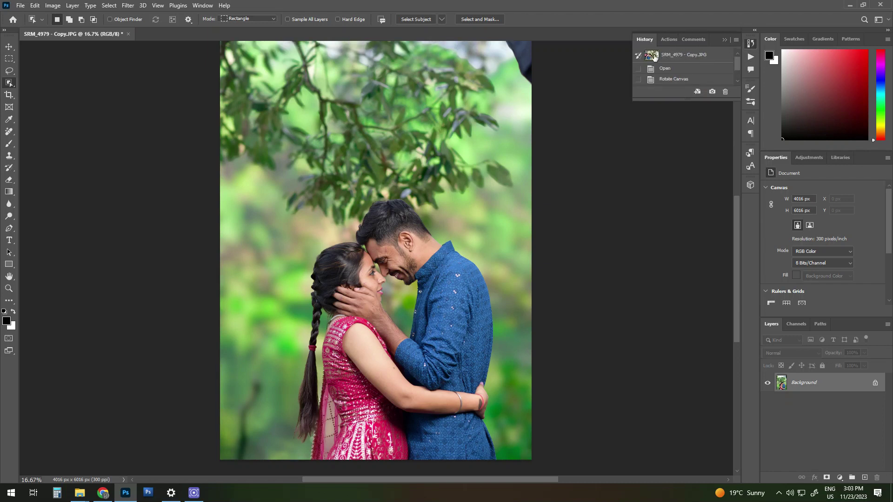
left_click(654, 56)
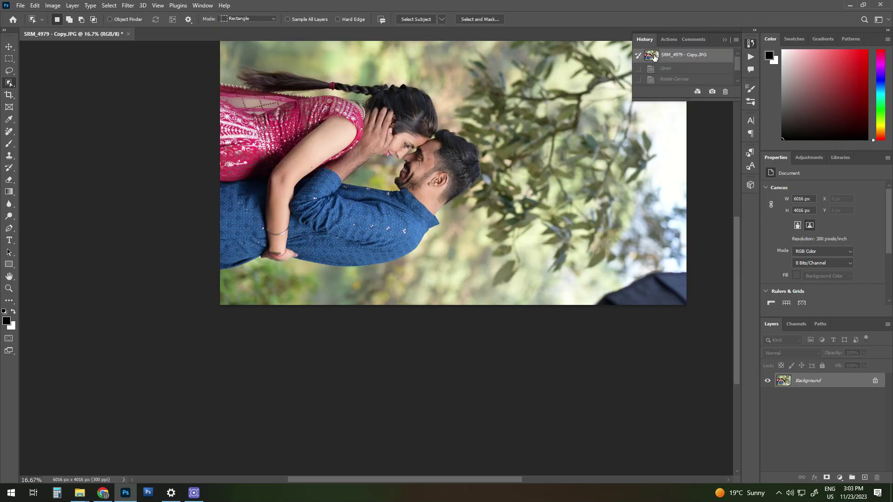
key("ctrl+z")
key("ctrl+plus")
key("ctrl+plus")
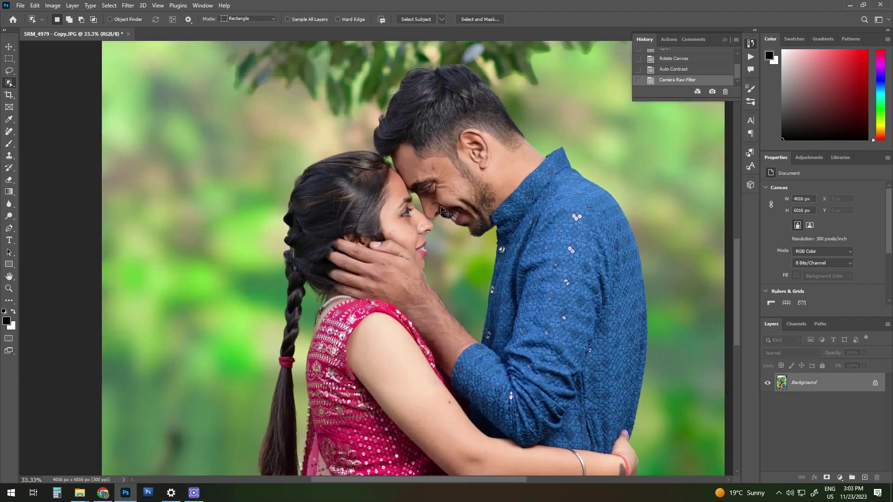
left_click(21, 5)
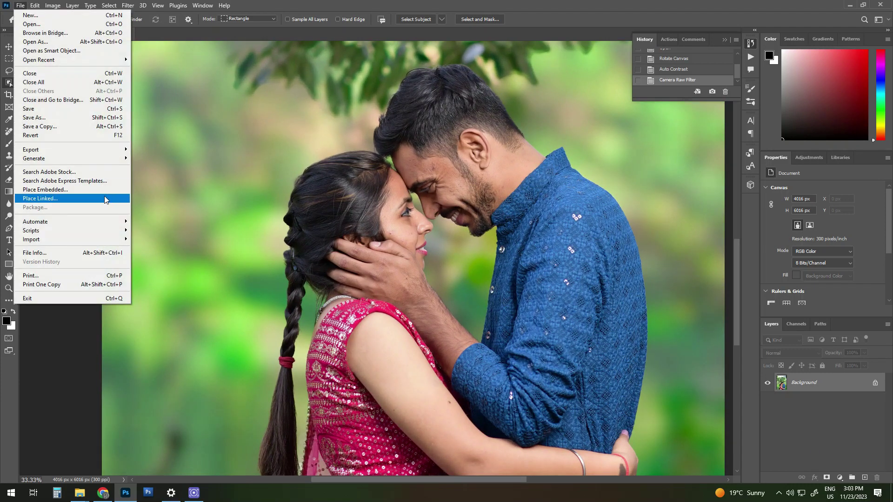
Save a copy as the JPEG 'SRM_4979 - Copyvv' at maximum quality 12
left_click(71, 117)
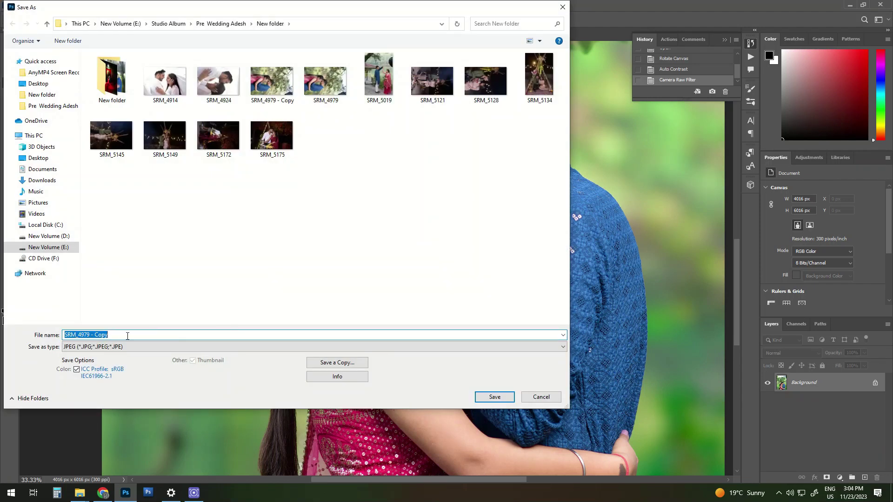
left_click(127, 336)
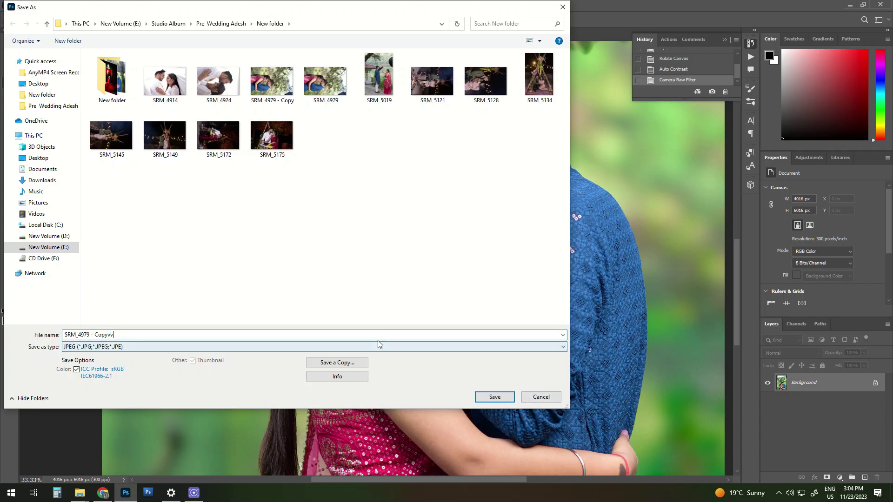
key("Return")
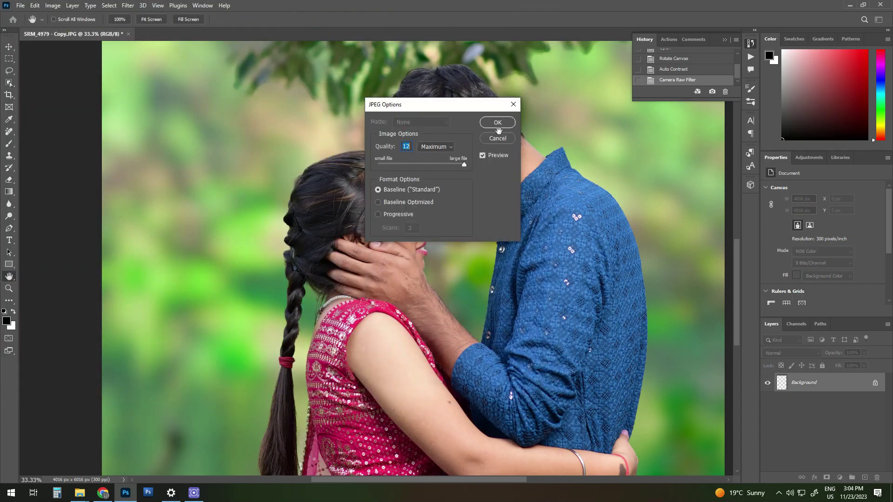
left_click(498, 122)
mouse_move(386, 375)
left_mouse_down()
mouse_move(369, 269)
mouse_move(395, 241)
left_mouse_up()
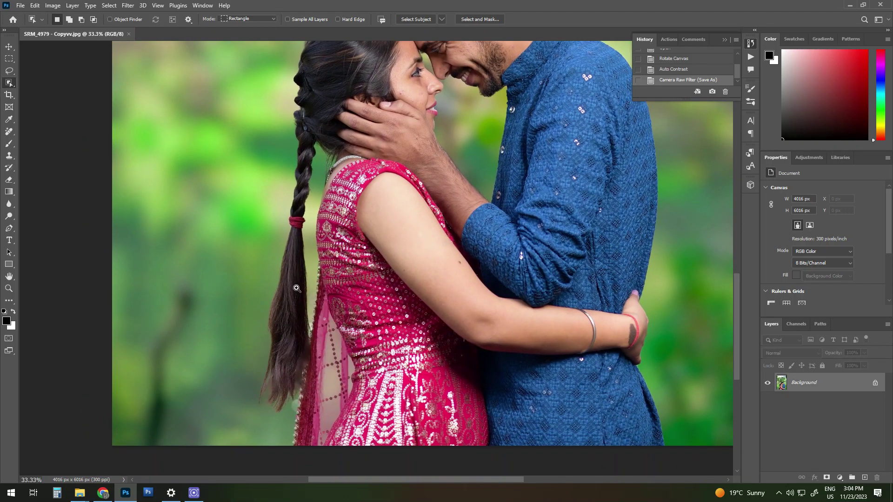
left_click(296, 288, "ctrl")
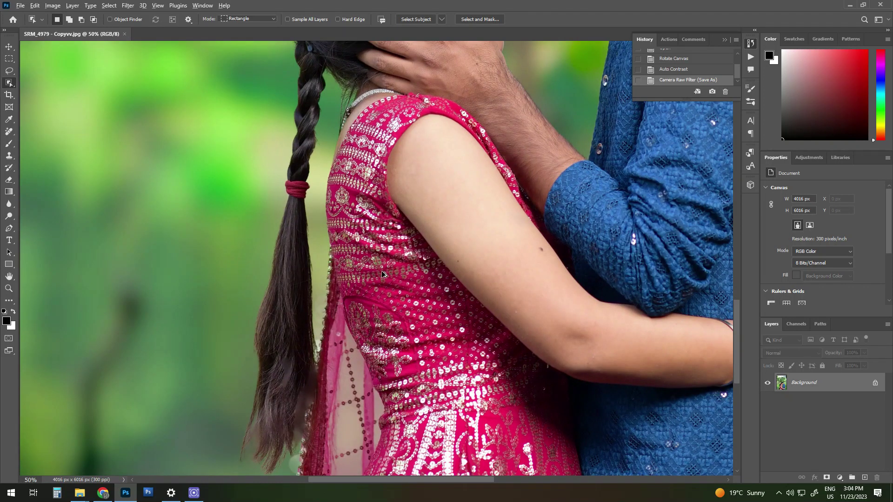
Undo one step and close the portrait document without saving
key("ctrl+z")
key("ctrl+z")
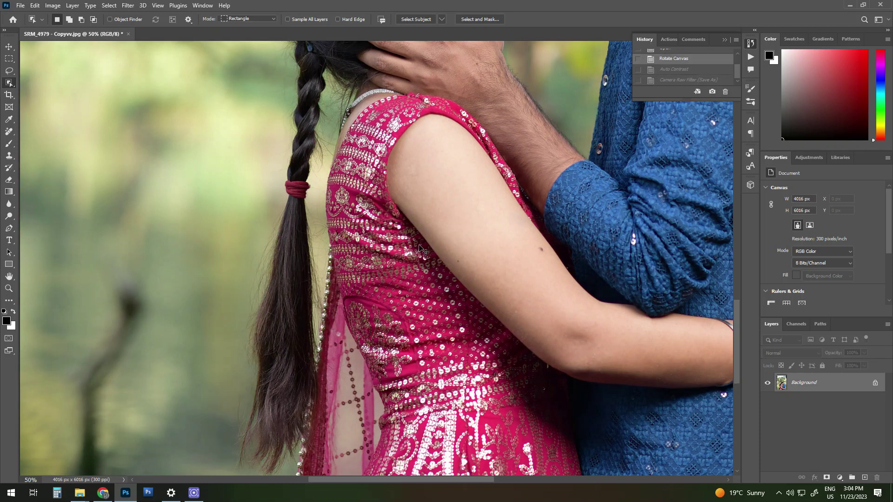
key("ctrl+w")
left_click(482, 183)
key("ctrl+minus")
key("ctrl+minus")
key("ctrl+minus")
key("ctrl+w")
left_click(441, 183)
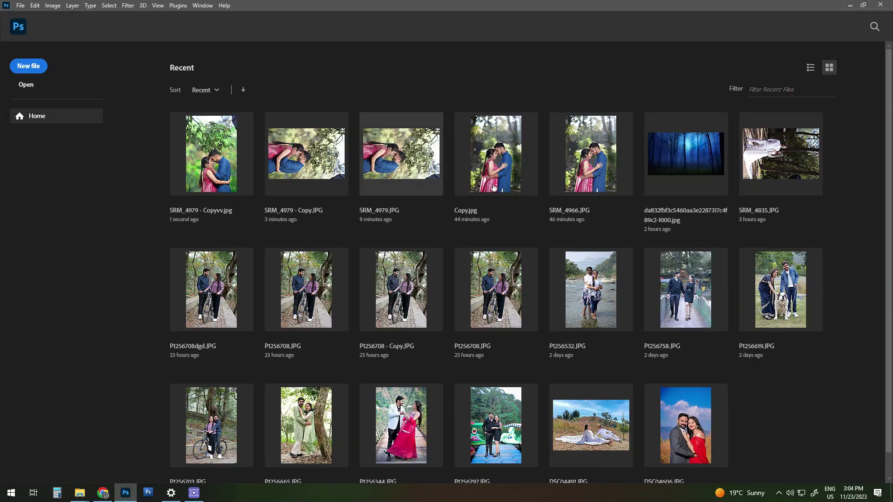
Switch to Photoshop CS4 and minimize it to reach the photo folder
left_click(125, 493)
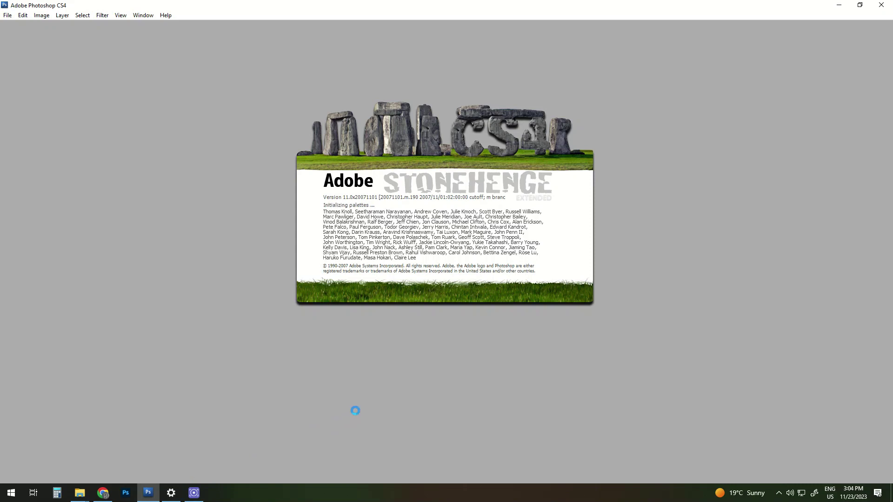
key("alt+Tab")
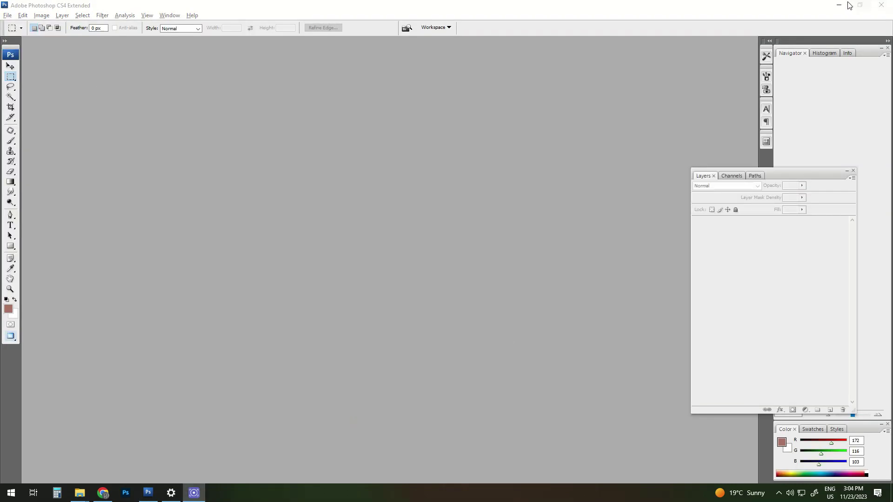
left_click(847, 4)
Rotate SRM_4979 - Copy to portrait in File Explorer
left_click(580, 134, "ctrl")
left_click(562, 130)
right_click(562, 130)
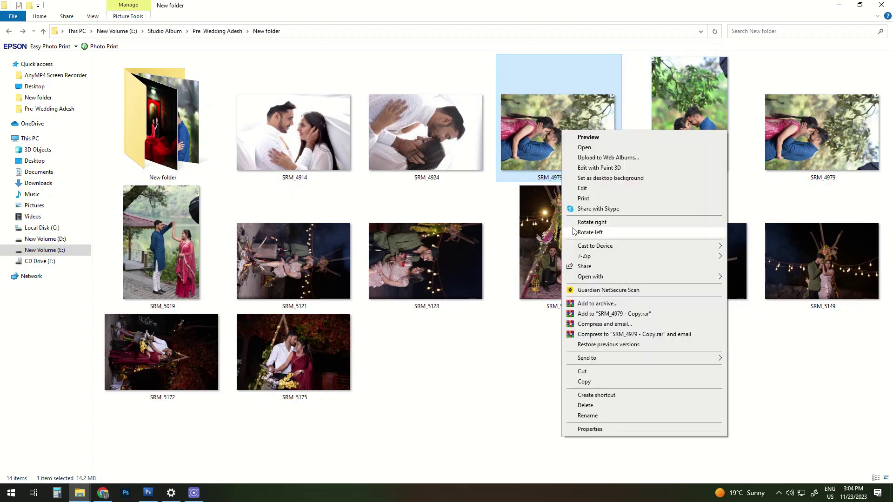
left_click(591, 222)
Select both SRM_4979 copies and drag them into Photoshop CS4
left_click(673, 96, "ctrl")
left_click(565, 119, "ctrl")
mouse_move(565, 119)
left_mouse_down()
mouse_move(185, 454)
mouse_move(253, 391)
left_mouse_up()
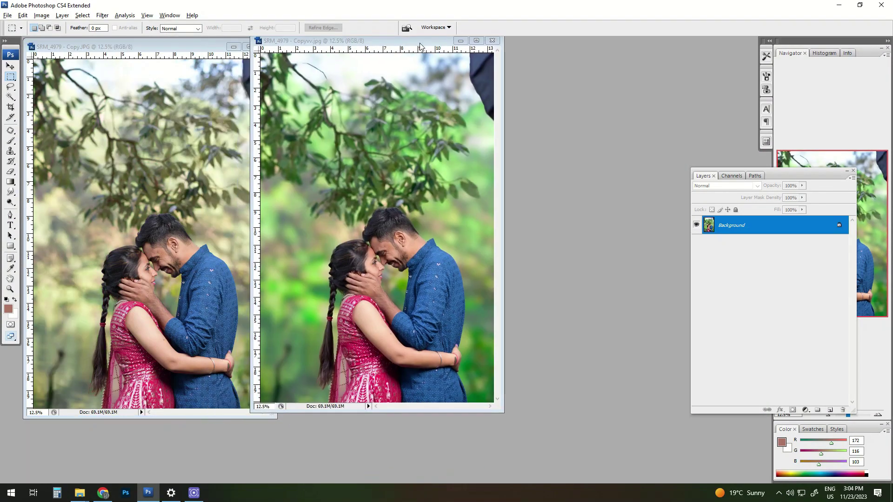
Arrange the two documents and fit the edited copy on screen
left_click_drag(420, 45, 447, 49)
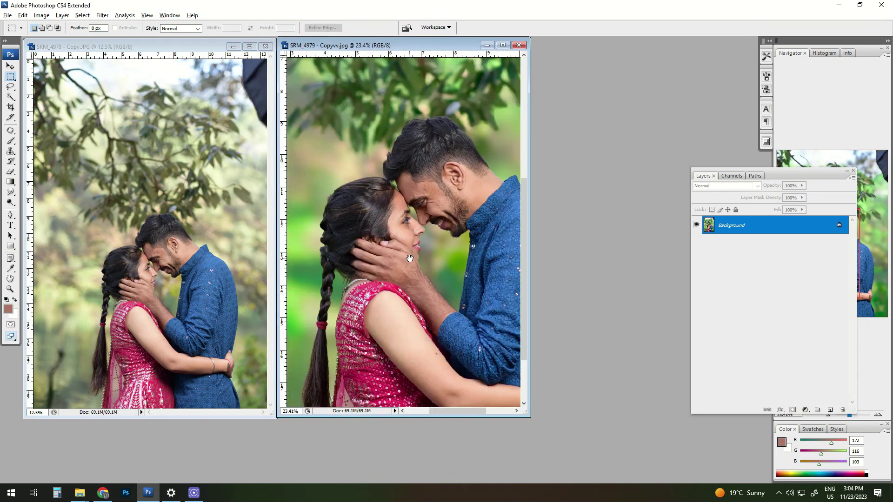
left_click_drag(100, 191, 253, 296)
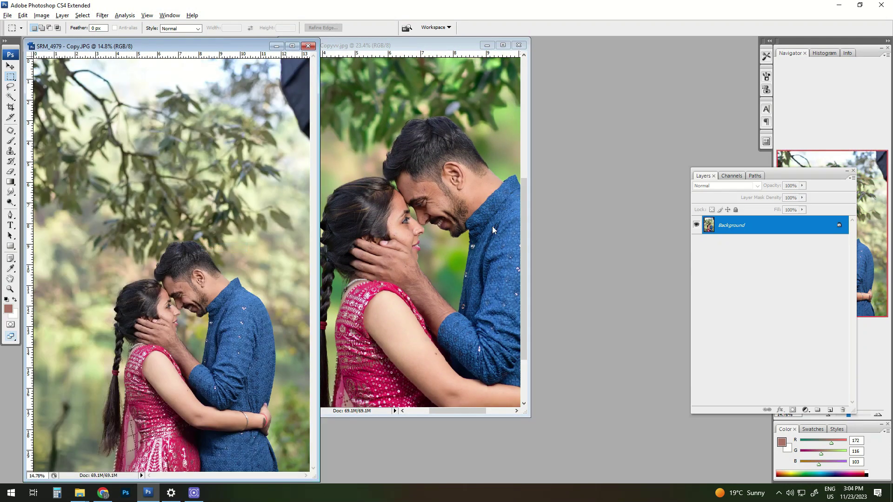
right_click(462, 221)
left_click(488, 220)
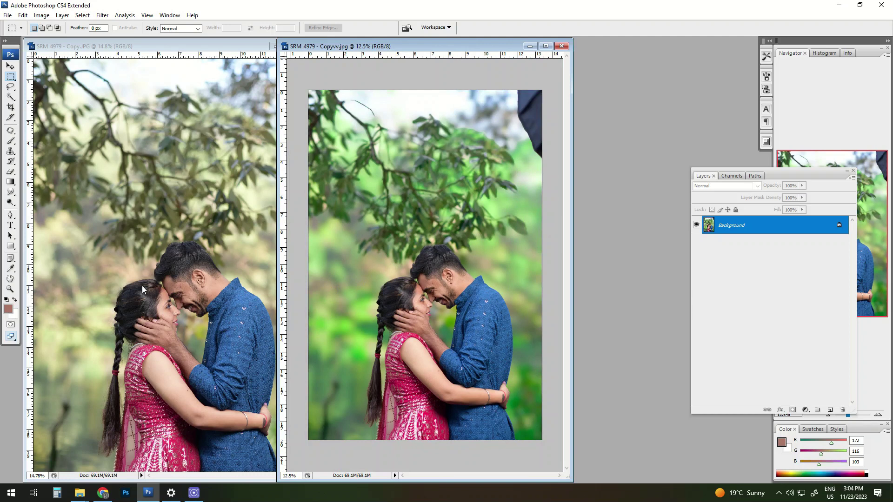
left_click(141, 285)
Copy the whole Copyvv image and paste it into SRM_4979 - Copy.JPG as Layer 1
left_click(437, 257)
key("ctrl+a")
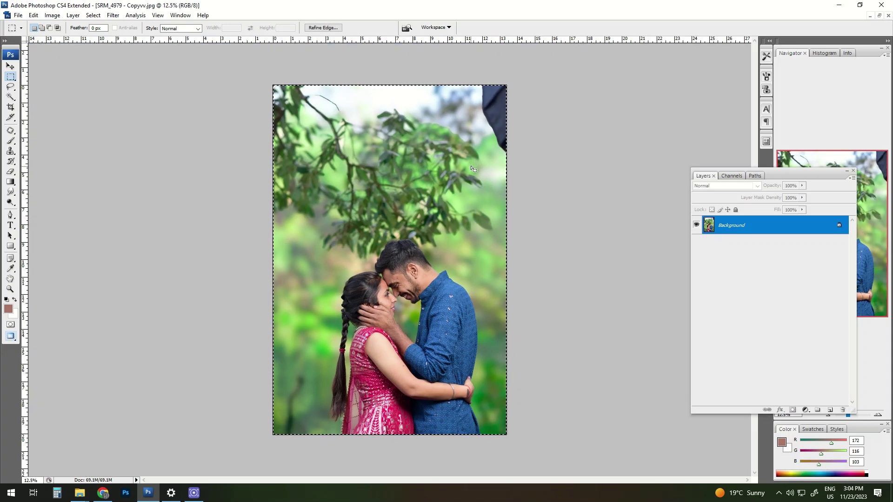
key("f")
key("f")
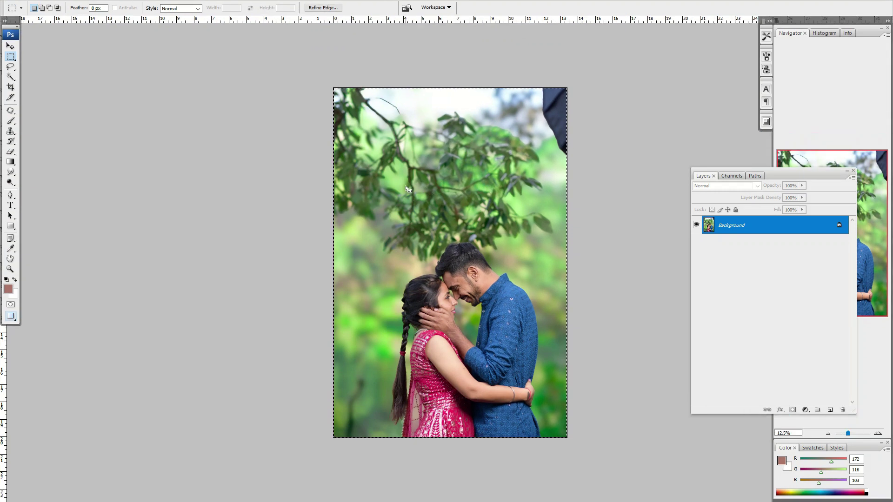
key("f")
left_click(564, 47)
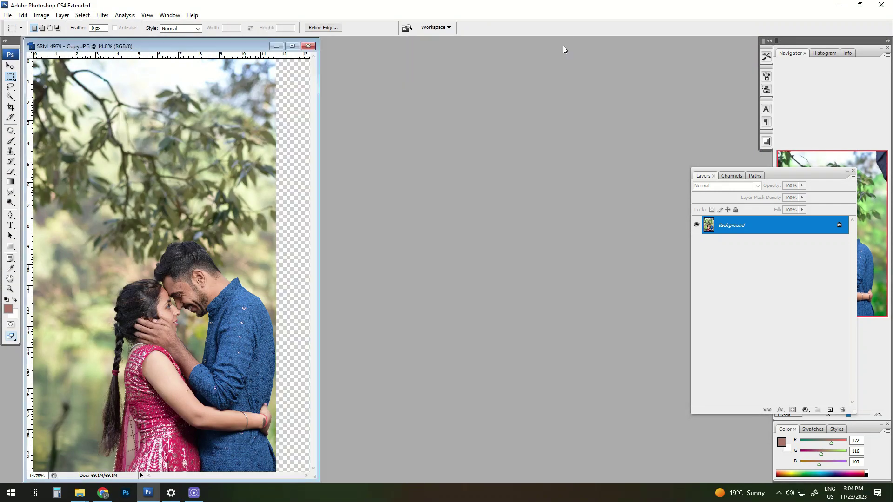
left_click(292, 46)
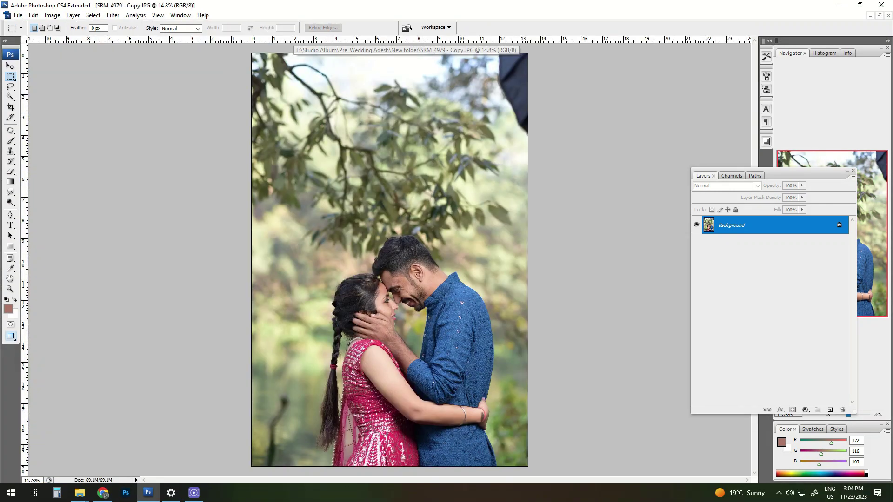
key("ctrl+v")
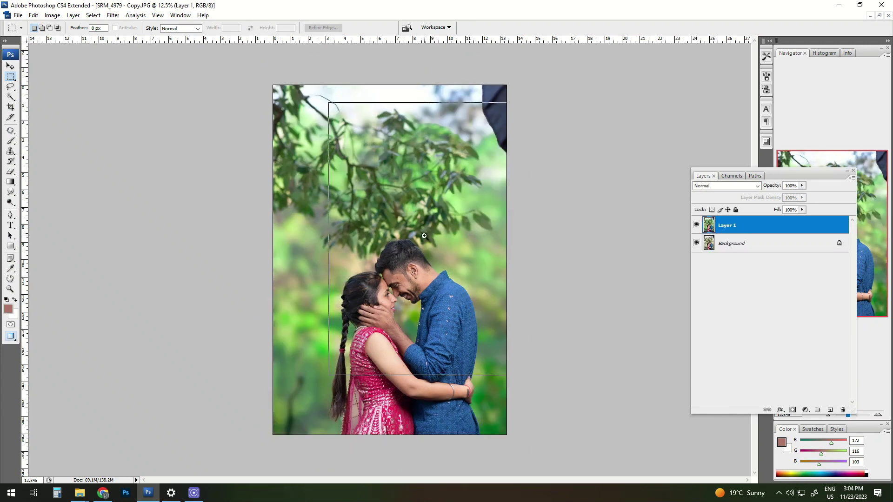
Zoom in on the couple and hide Layer 1 to compare with the original Background
key("ctrl+plus")
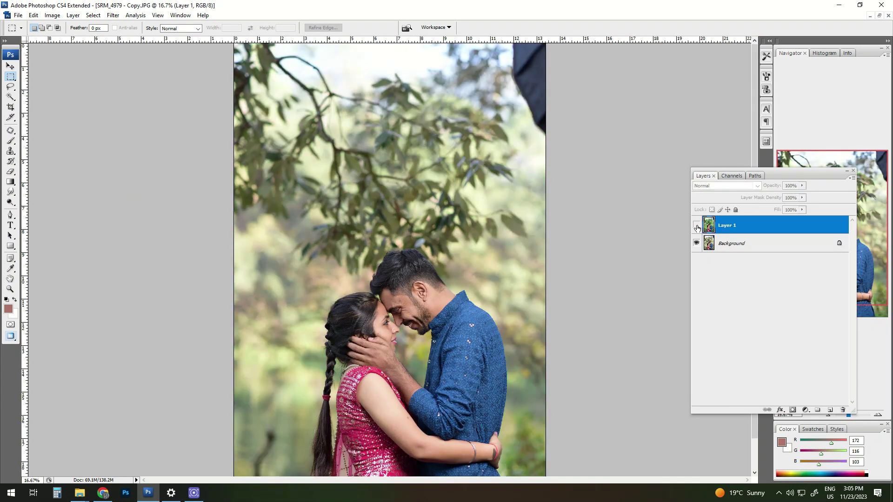
left_click_drag(377, 253, 378, 220)
scroll(481, 283, "up", 3)
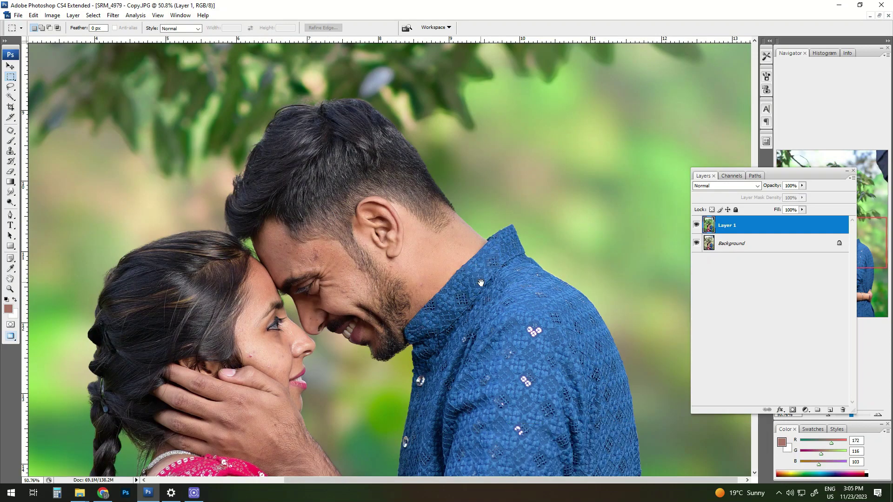
left_click(696, 225)
mouse_move(116, 473)
left_mouse_down()
mouse_move(283, 212)
mouse_move(318, 124)
left_mouse_up()
scroll(256, 262, "up", 3)
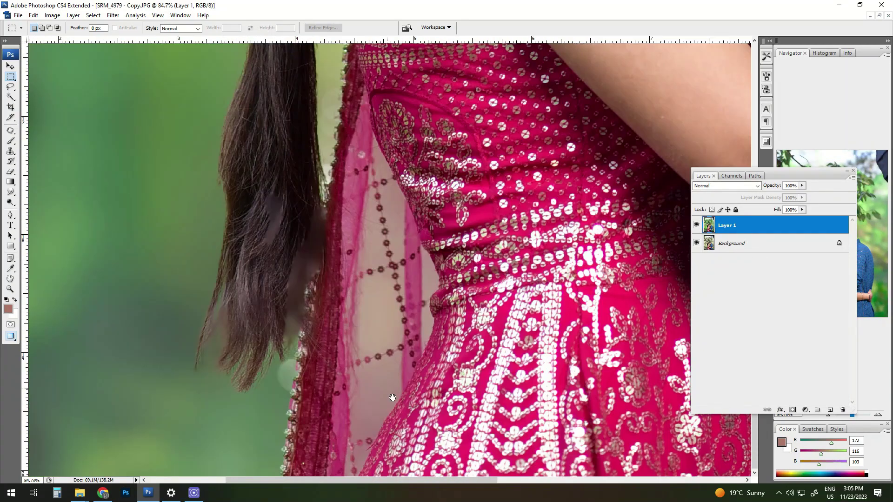
Toggle Layer 1 on and off around the braid and hair tie, leaving it visible
left_click(696, 225)
left_click(696, 225)
left_click_drag(373, 177, 385, 333)
left_click(696, 225)
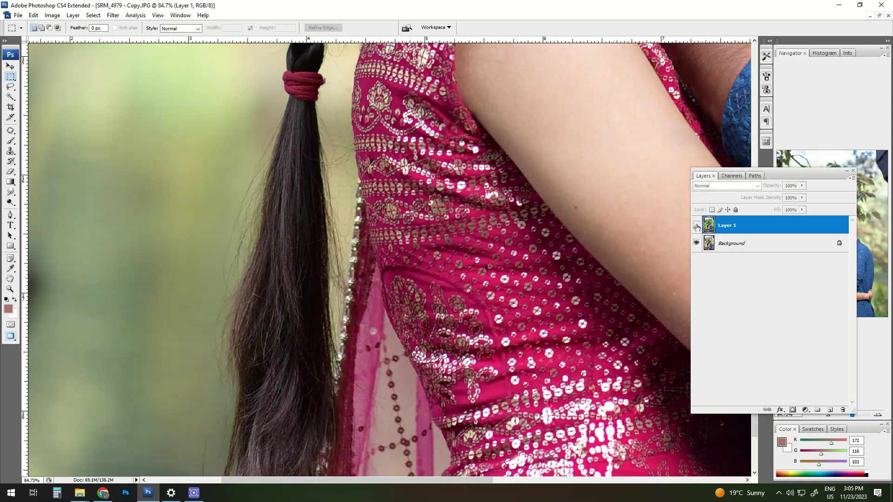
scroll(414, 234, "down", 3)
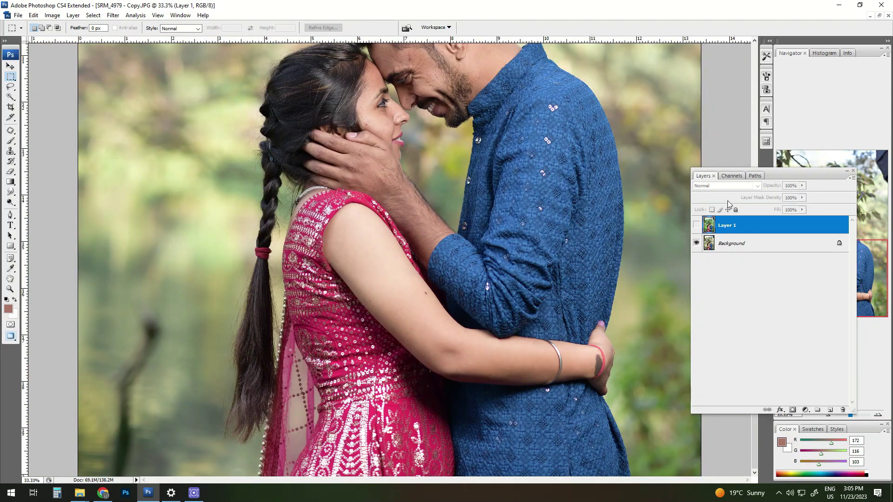
left_click(697, 225)
scroll(133, 200, "up", 1)
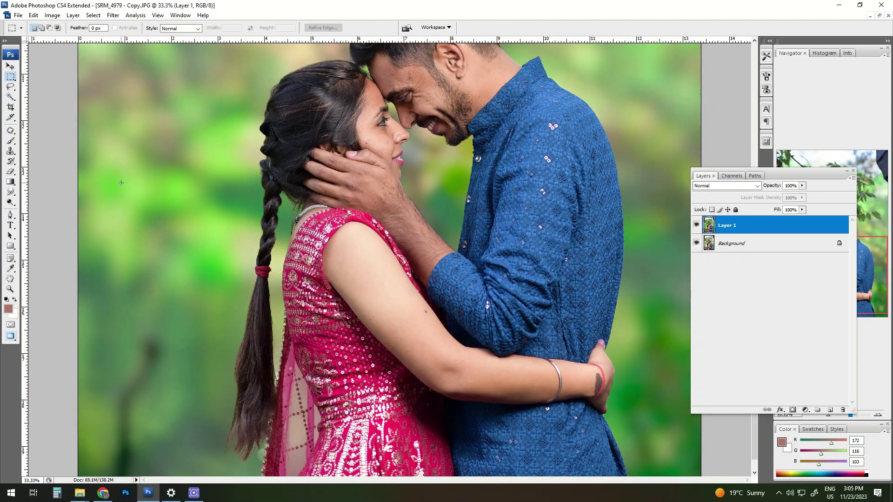
Pick the regular Eraser at about 32% opacity and zoom in on the braid
key("e")
scroll(146, 178, "down", 1)
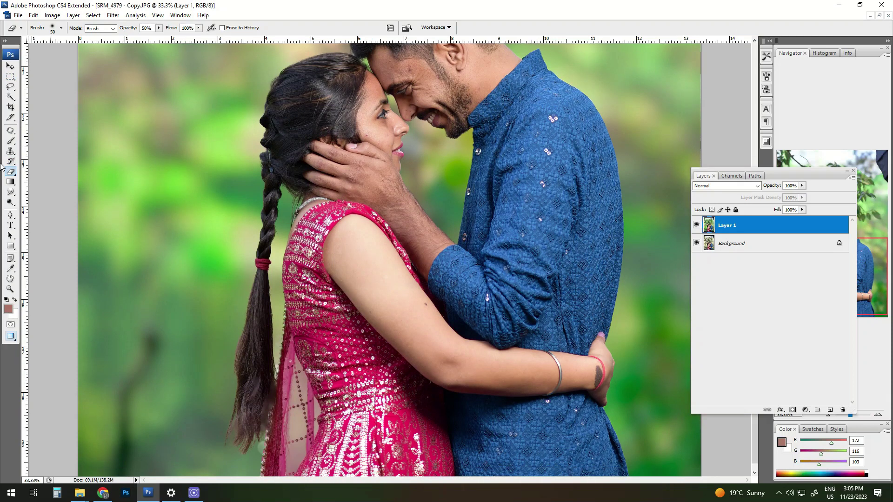
right_click(14, 174)
left_click(46, 168)
left_click(161, 28)
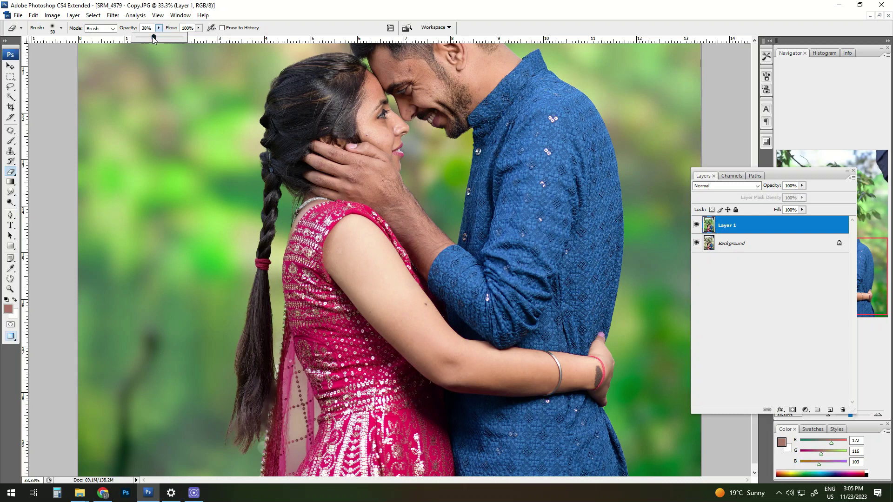
scroll(264, 160, "down", 1)
left_click(335, 461, "ctrl")
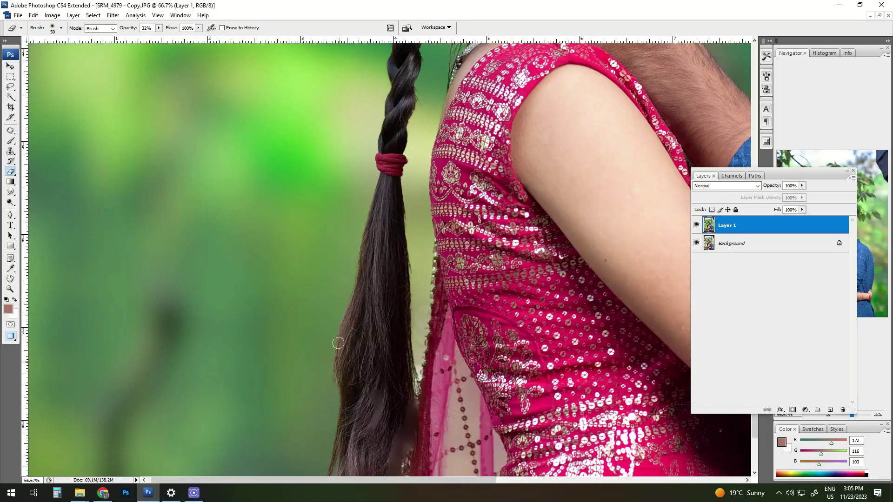
mouse_move(339, 343)
left_mouse_down()
mouse_move(424, 278)
mouse_move(410, 278)
left_mouse_up()
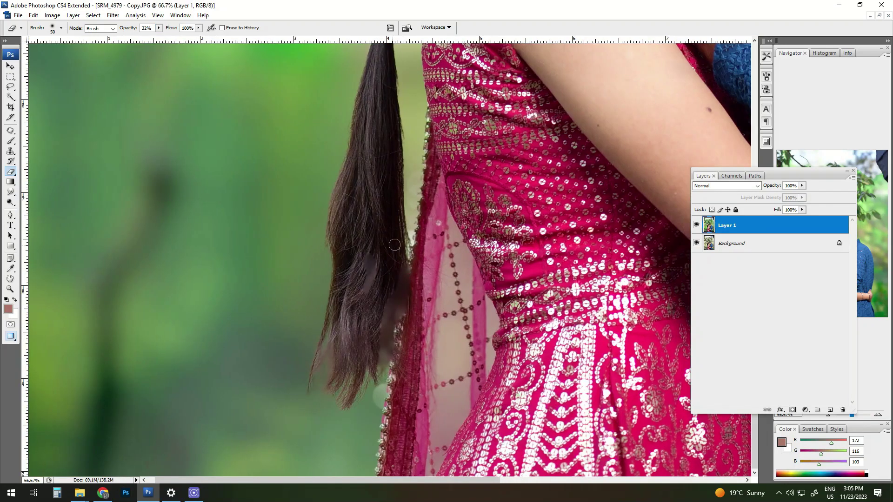
With a 175 brush, erase Layer 1's grey halo along the hair and braid near the hair tie
key("bracketright")
mouse_move(378, 321)
left_mouse_down()
mouse_move(383, 312)
mouse_move(382, 346)
left_mouse_up()
mouse_move(361, 375)
left_mouse_down()
mouse_move(329, 378)
mouse_move(335, 325)
mouse_move(372, 285)
left_mouse_up()
left_click_drag(387, 208, 387, 299)
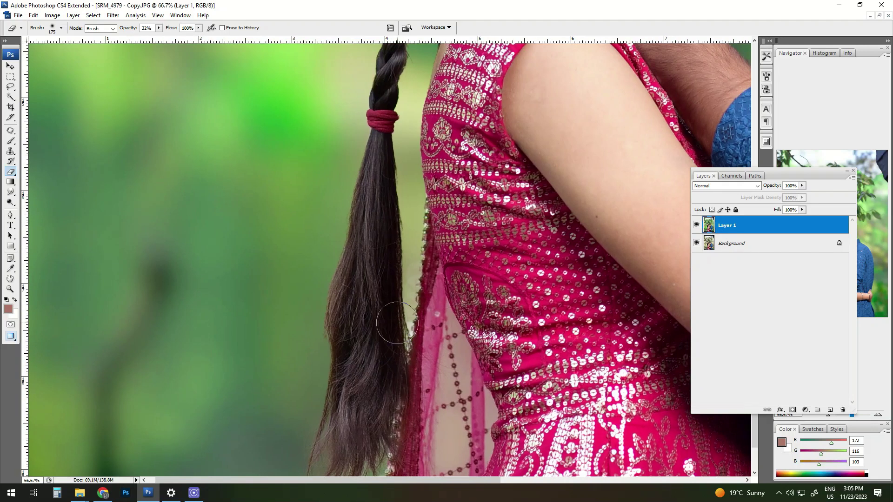
left_click_drag(395, 184, 397, 298)
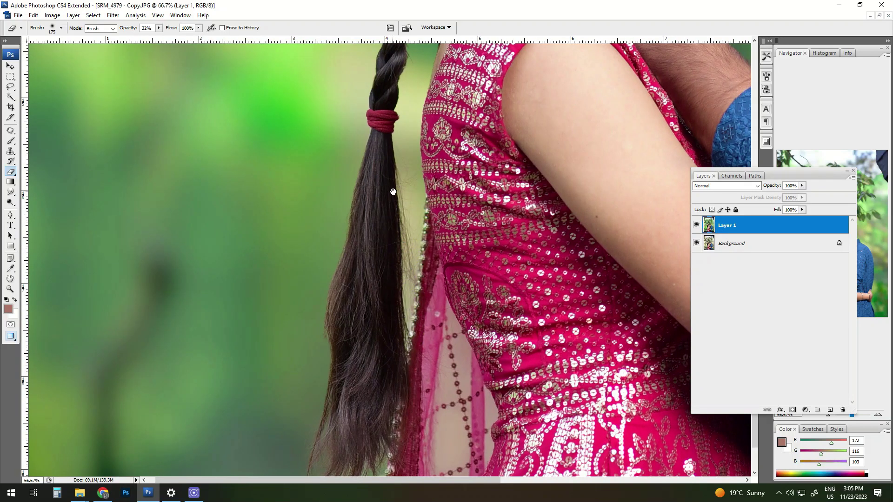
left_click_drag(393, 191, 394, 324)
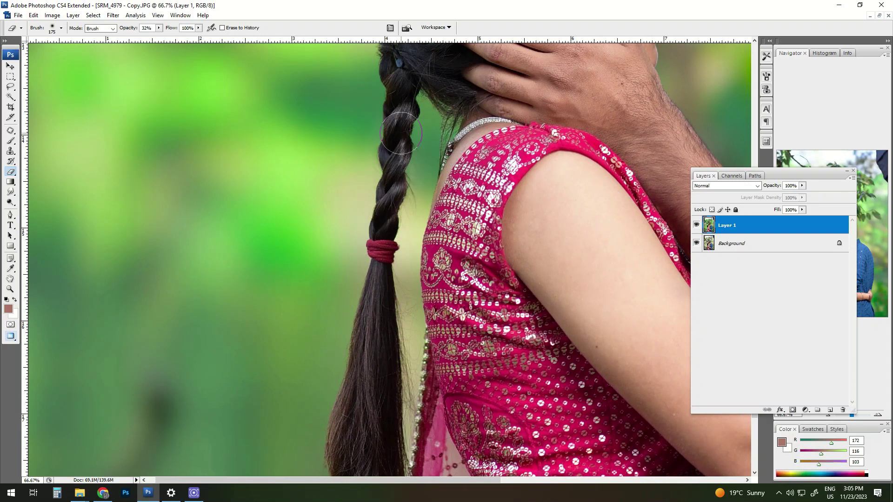
left_click_drag(364, 335, 369, 225)
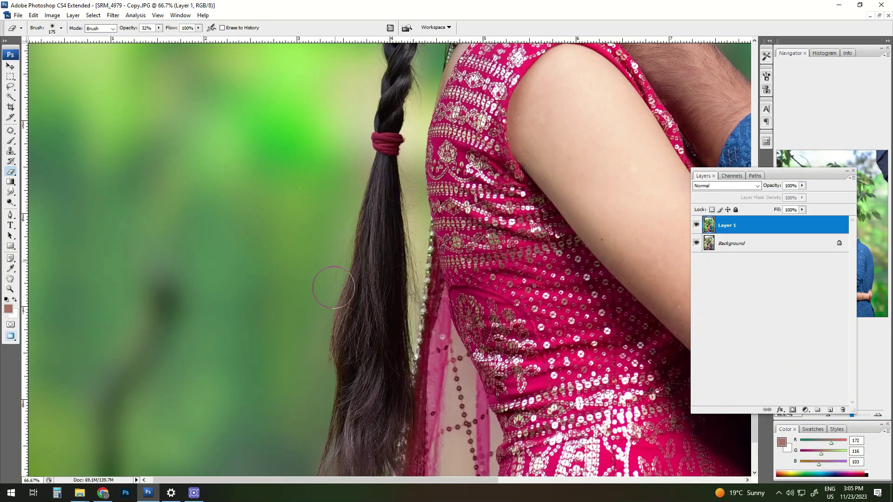
Pan over the man's head, the woman's face, braid and blouse to inspect the erased edges
scroll(331, 335, "down", 2)
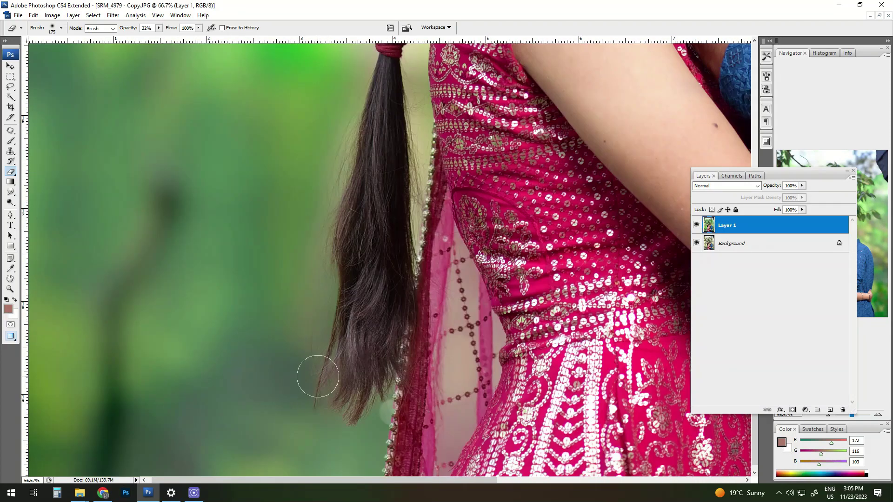
scroll(320, 373, "up", 5)
scroll(348, 329, "up", 2)
scroll(348, 330, "up", 2)
scroll(350, 237, "up", 2)
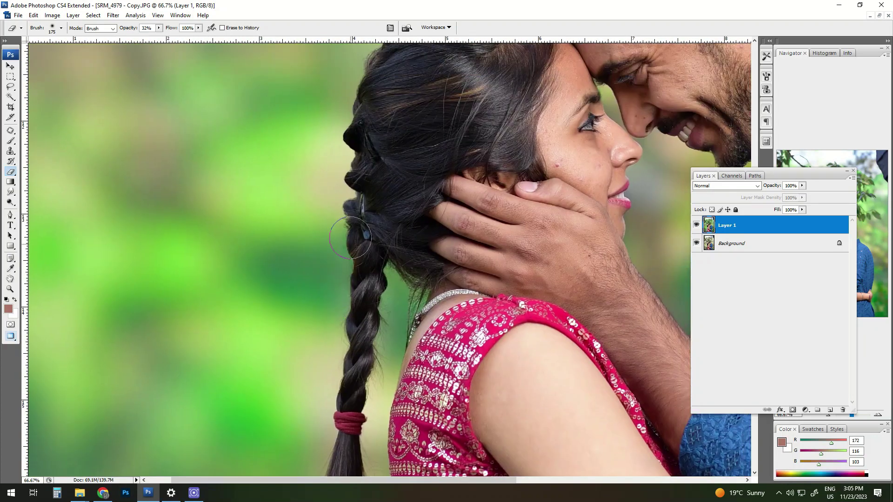
scroll(363, 183, "up", 2)
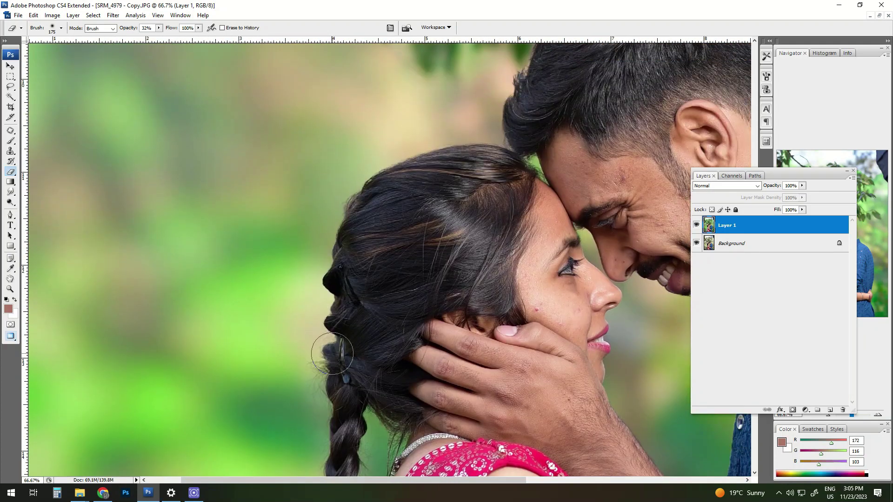
left_click_drag(404, 172, 358, 253)
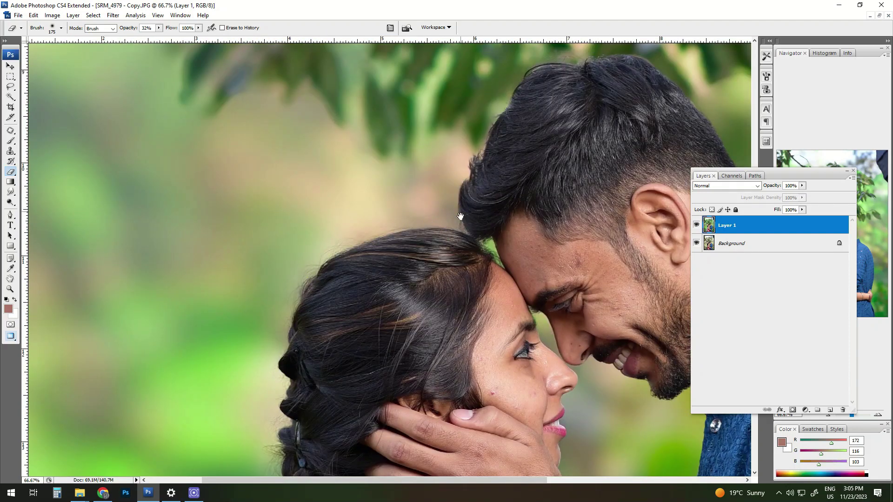
left_click_drag(460, 217, 409, 300)
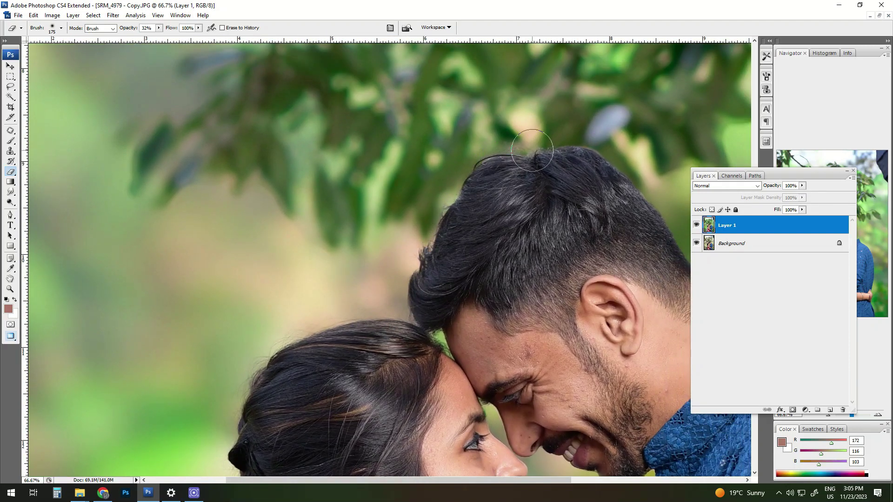
left_click_drag(533, 150, 377, 169)
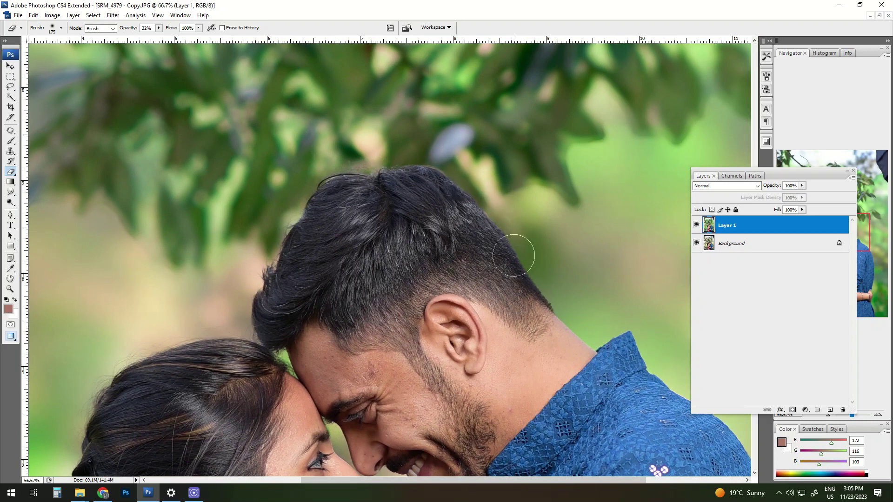
mouse_move(296, 260)
left_mouse_down()
mouse_move(331, 171)
mouse_move(353, 70)
left_mouse_up()
left_click_drag(186, 388, 247, 206)
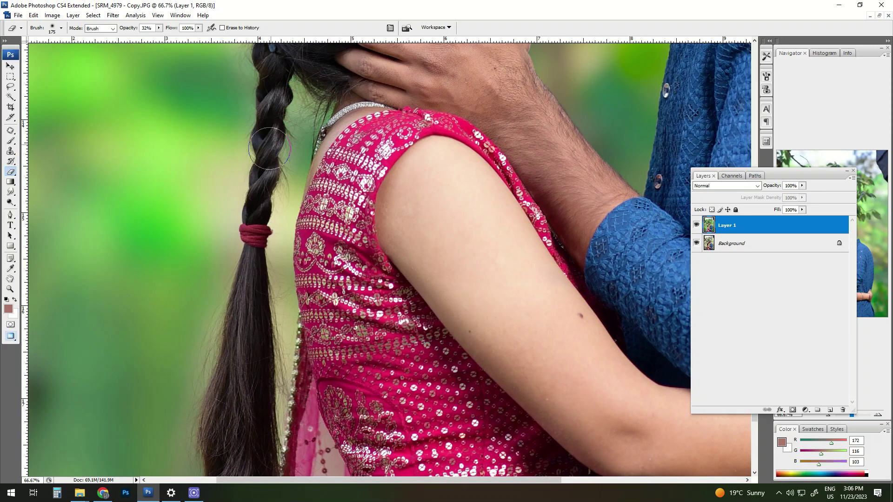
left_click_drag(246, 310, 273, 124)
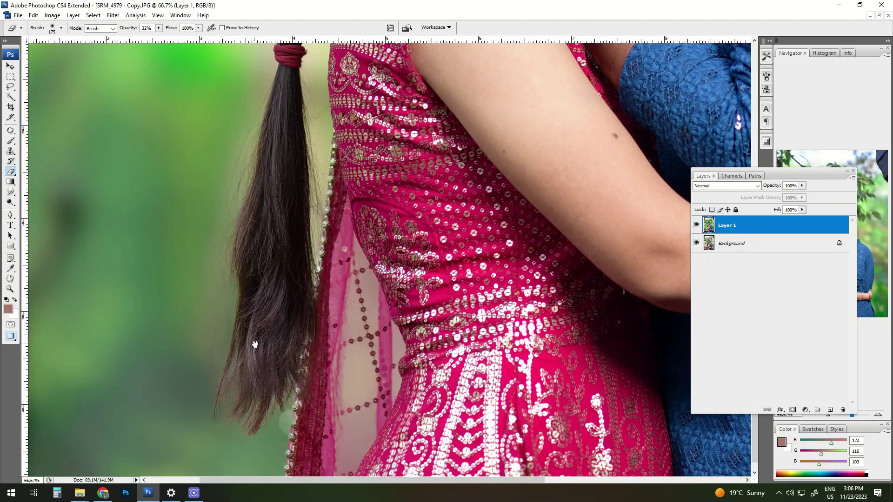
left_click_drag(255, 345, 262, 318)
Zoom out and toggle Layer 1 to compare before and after erasing
key("ctrl+minus")
key("ctrl+minus")
key("ctrl+minus")
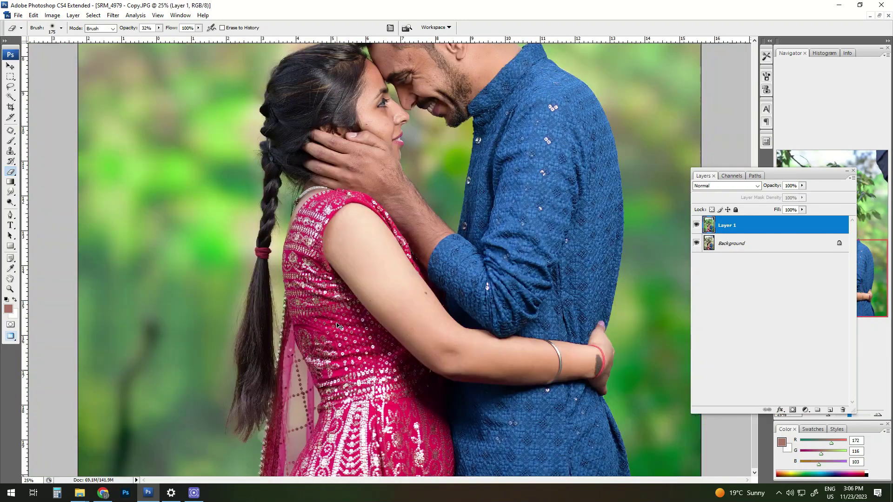
scroll(512, 279, "down", 3)
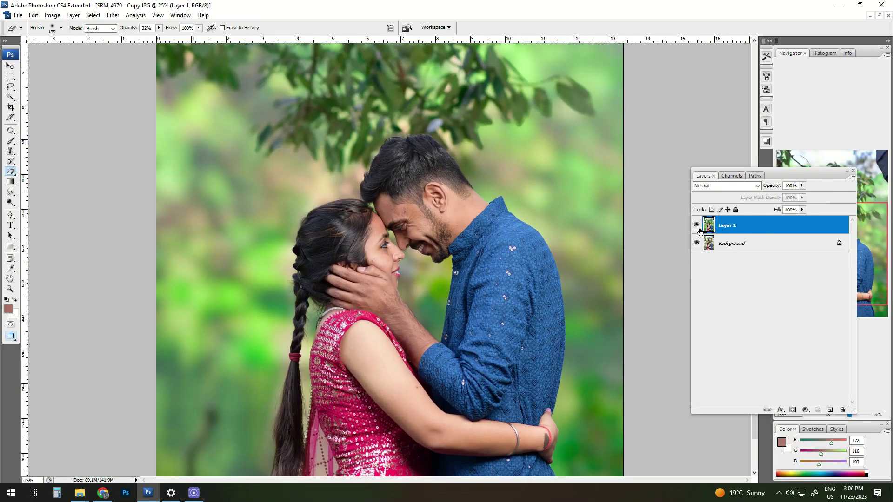
left_click(697, 226)
left_click(697, 226)
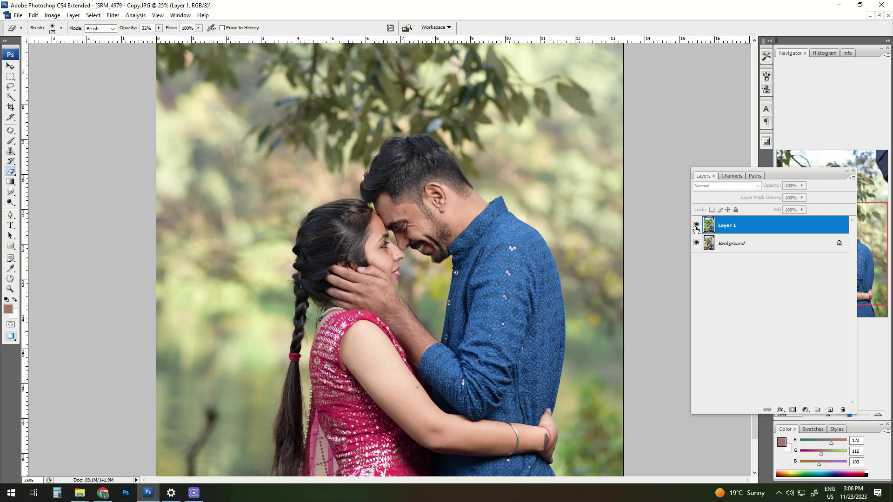
key("ctrl+minus")
key("ctrl+minus")
key("ctrl+minus")
key("ctrl+plus")
key("ctrl+plus")
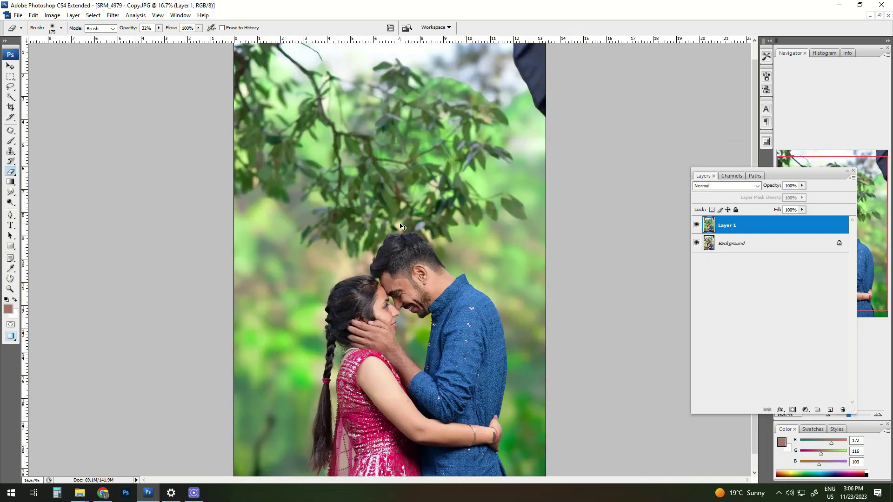
Merge Layer 1 and the Background into a single layer
left_click(743, 250, "shift")
right_click(744, 247)
right_click(788, 227)
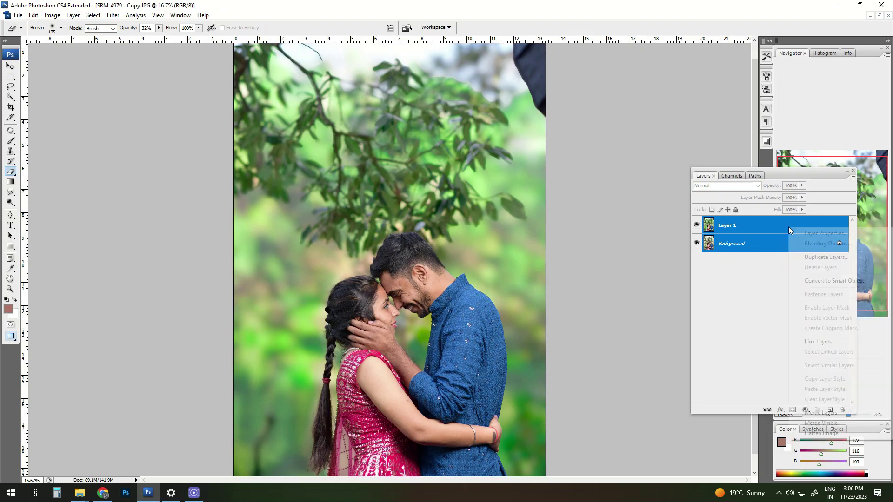
left_click(821, 413)
scroll(500, 335, "up", 3)
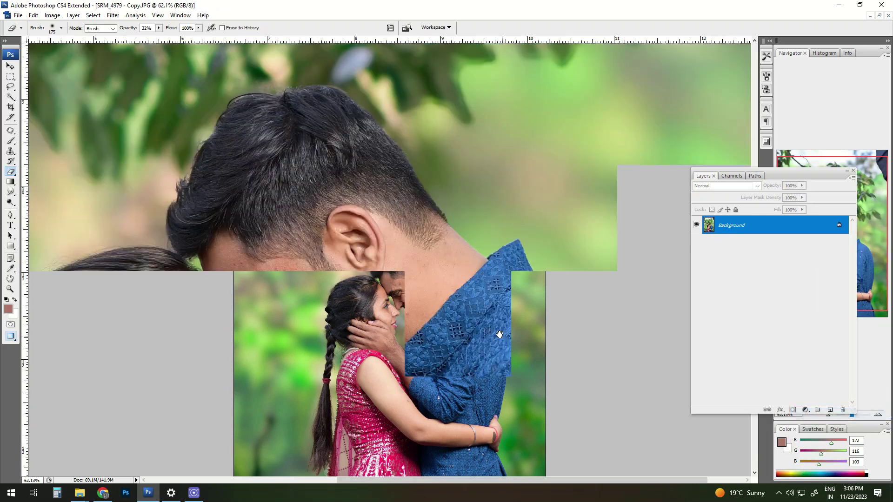
left_click_drag(363, 147, 378, 179)
Magic Wand-select the couple's faces and hands, grow the selection, and feather it 3 px
key("w")
left_click(377, 180)
left_click(326, 154)
right_click(318, 177)
left_click(343, 218)
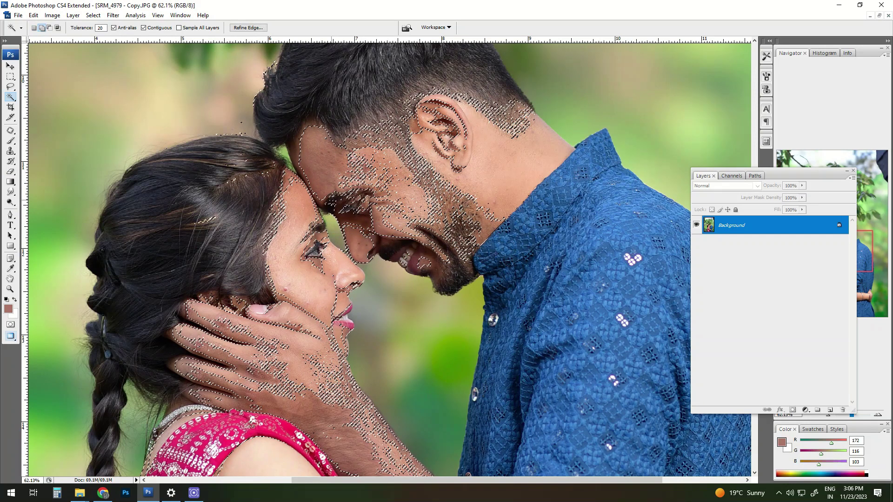
left_click(438, 254)
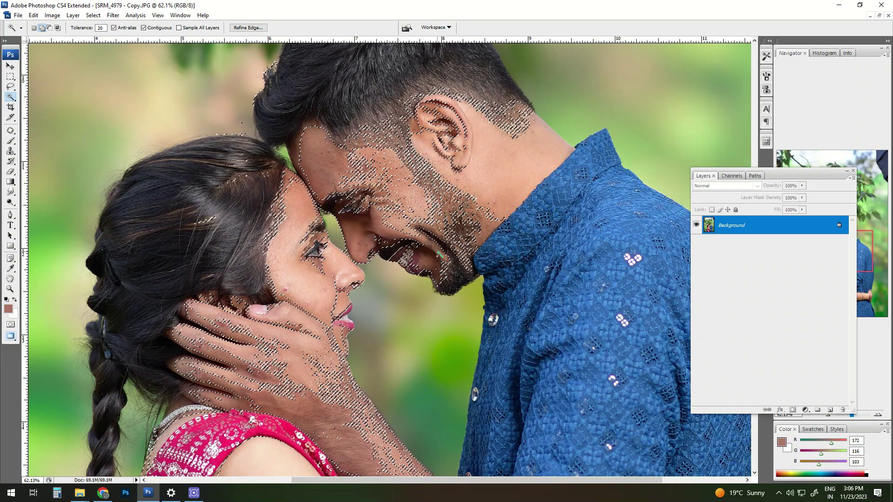
key("ctrl+minus")
key("ctrl+minus")
key("ctrl+minus")
key("ctrl+alt+d")
key("Return")
Brighten the selected skin with a Levels midtone of 1.32, then deselect
key("ctrl+l")
double_click(643, 331)
type("1.32")
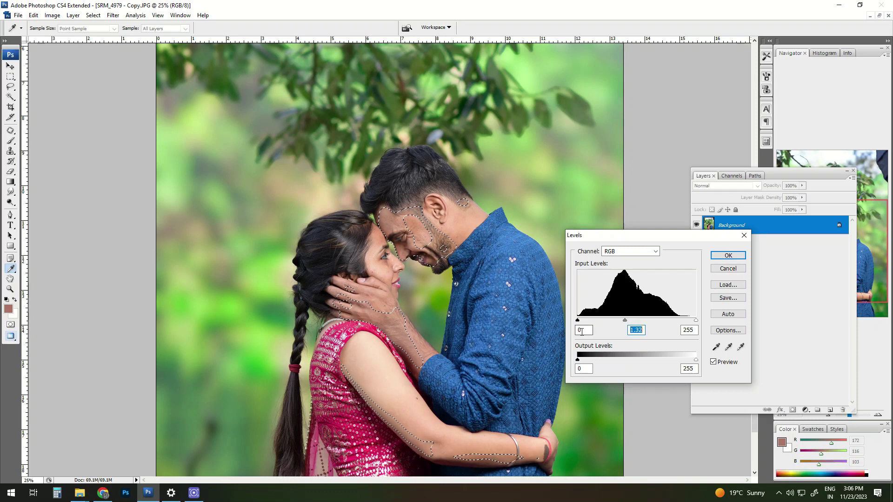
key("Return")
key("ctrl+d")
key("w")
key("s")
scroll(402, 222, "up", 5)
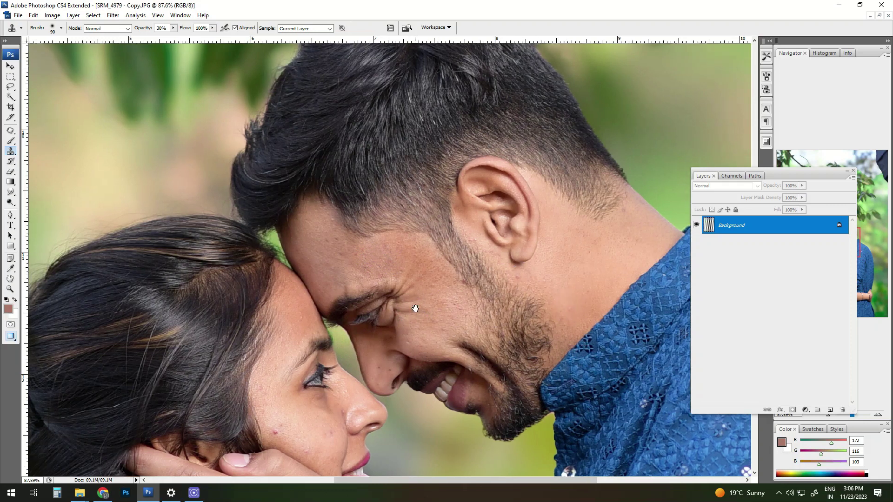
Shrink the Clone Stamp brush to 70 and fit the whole photo in view
scroll(323, 293, "down", 3)
key("bracketleft")
key("bracketleft")
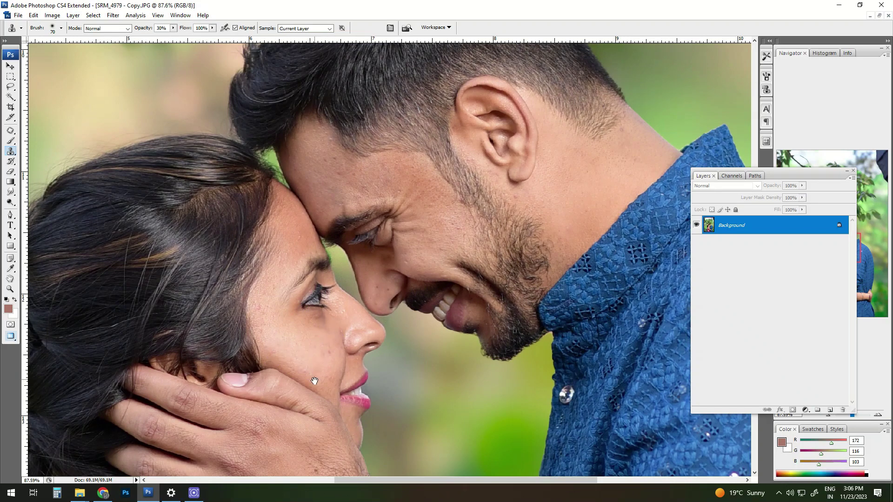
scroll(315, 381, "down", 3)
key("ctrl+0")
scroll(431, 314, "up", 2)
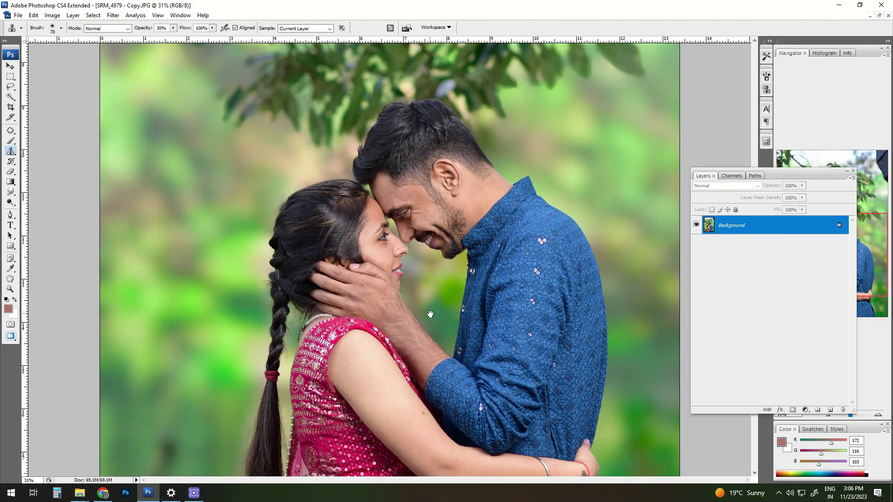
Launch Imagenomic Portraiture on the faces and set Contrast enhancement to +1
left_click(113, 15)
mouse_move(128, 237)
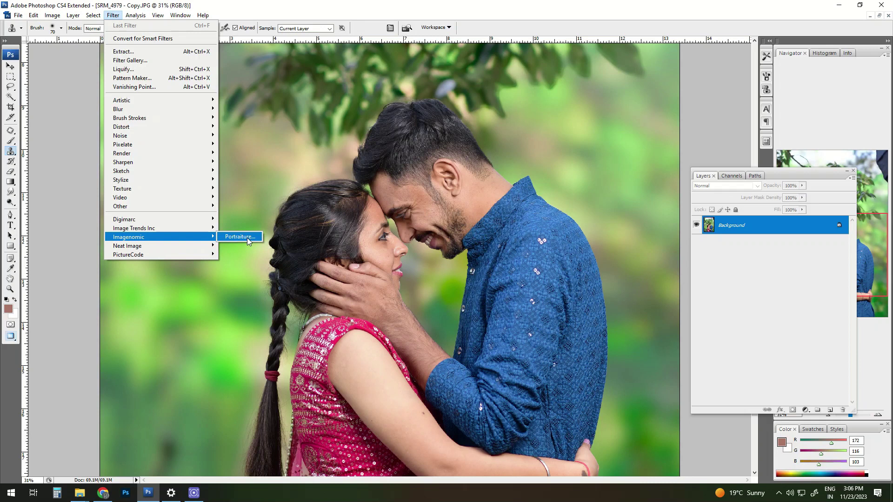
left_click(240, 237)
mouse_move(428, 304)
left_mouse_down()
mouse_move(533, 210)
mouse_move(468, 205)
left_mouse_up()
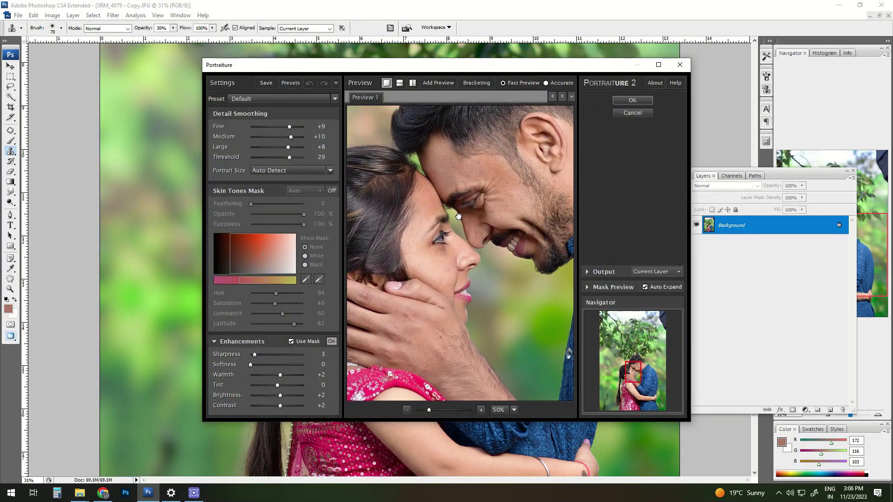
type("1")
key("Return")
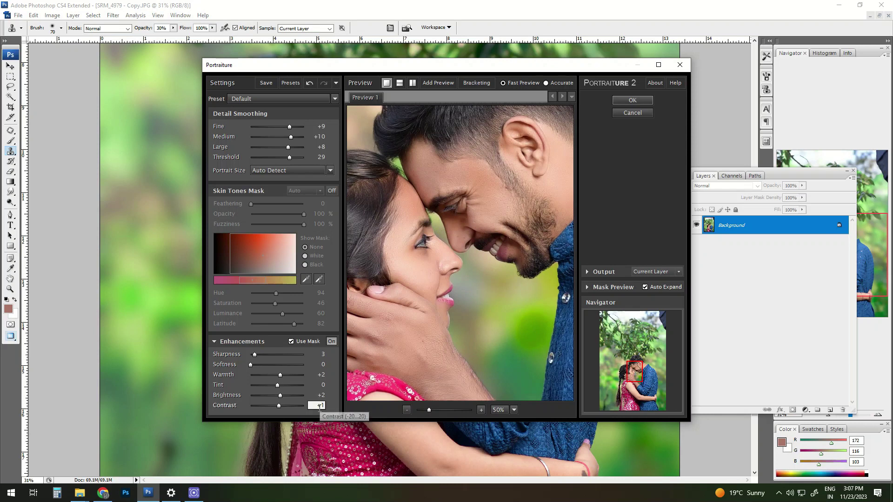
Set Portraiture Brightness to +1 and Tint to -4, and apply the filter
left_click(322, 396)
type("1")
key("Return")
scroll(468, 227, "down", 3)
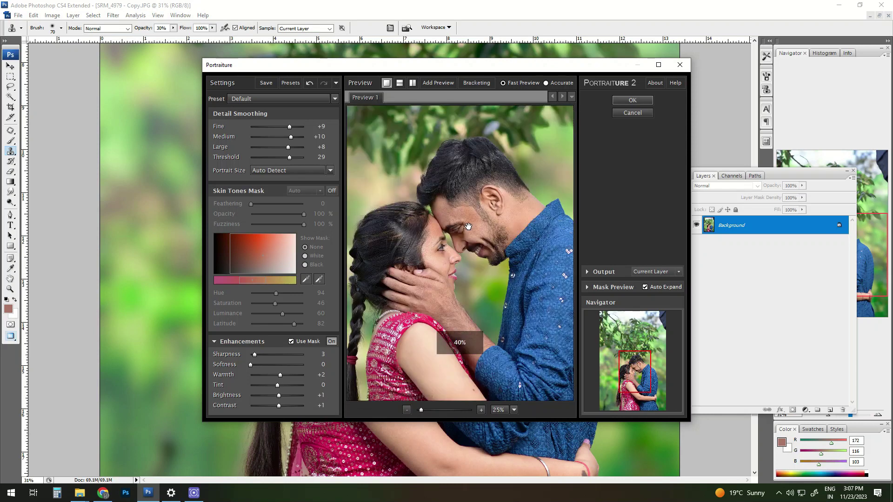
scroll(478, 231, "up", 2)
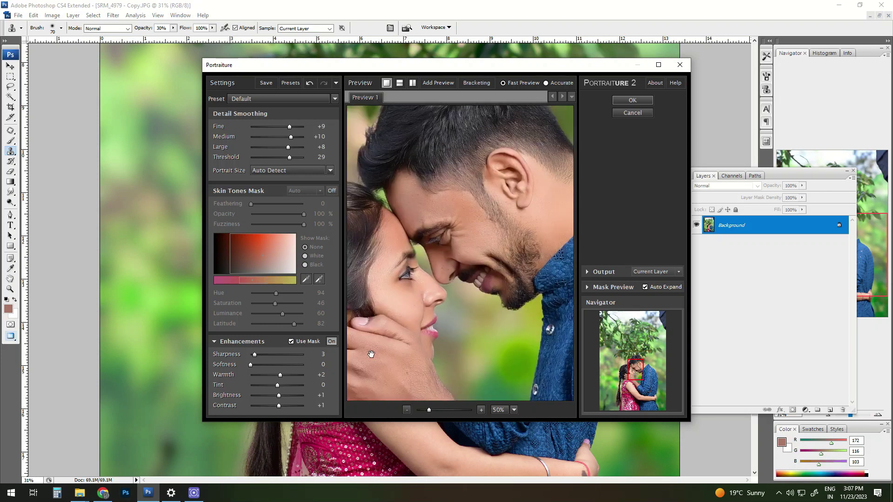
left_click(319, 388)
type("-4")
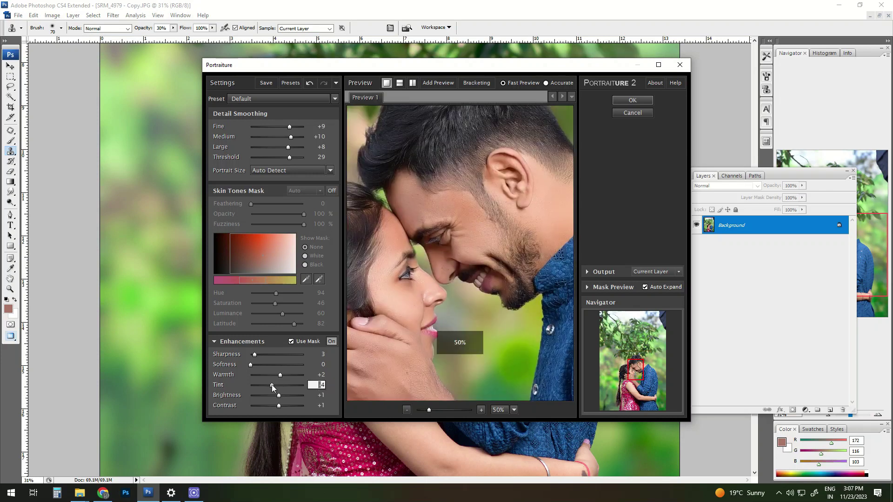
left_click(539, 261)
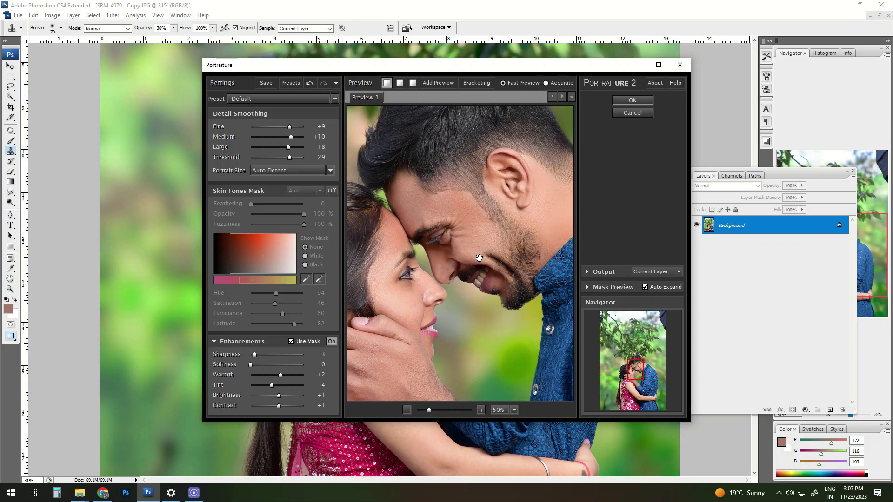
left_click(636, 100)
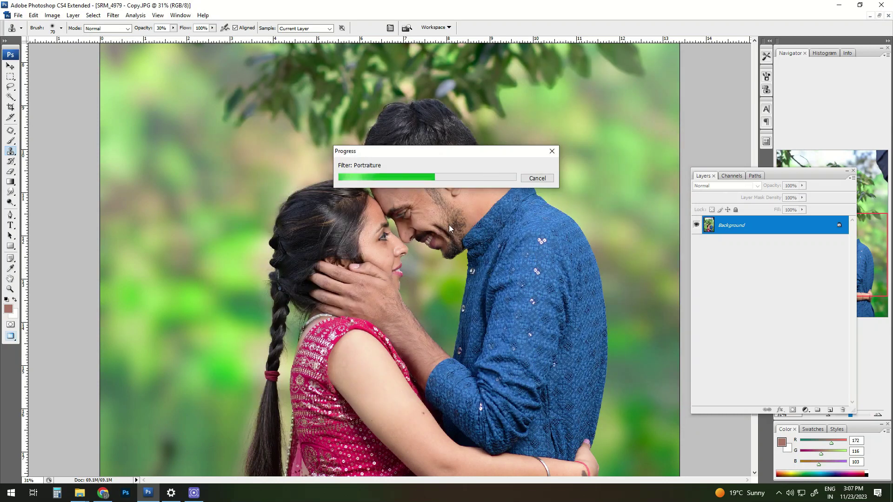
Fade the Portraiture filter to 80% and apply a default Colour Balance
scroll(434, 246, "up", 3)
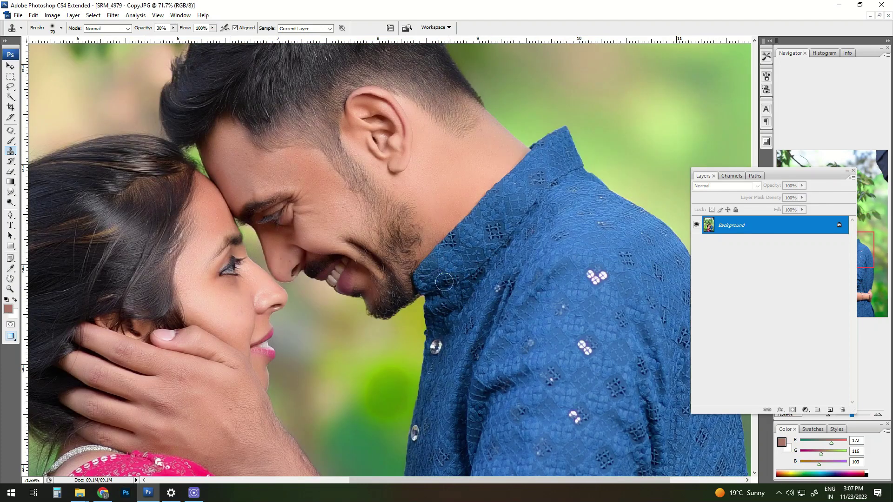
scroll(350, 229, "down", 2)
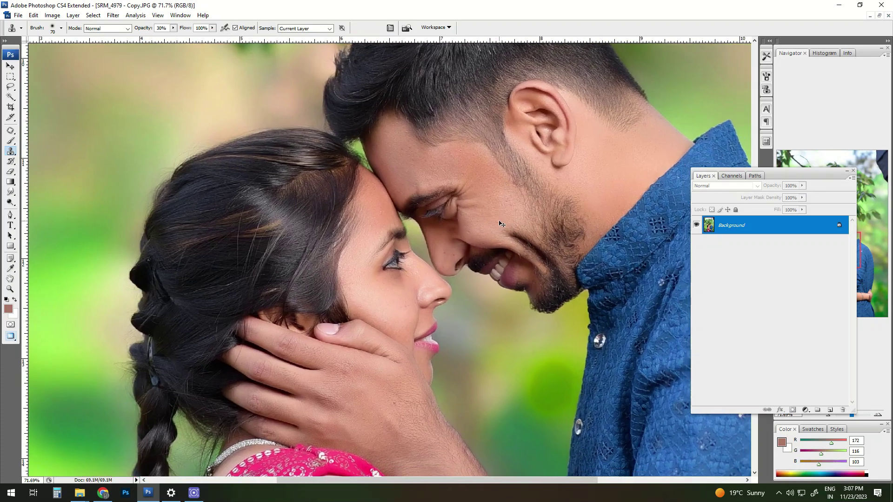
scroll(418, 228, "down", 1)
scroll(499, 224, "up", 1)
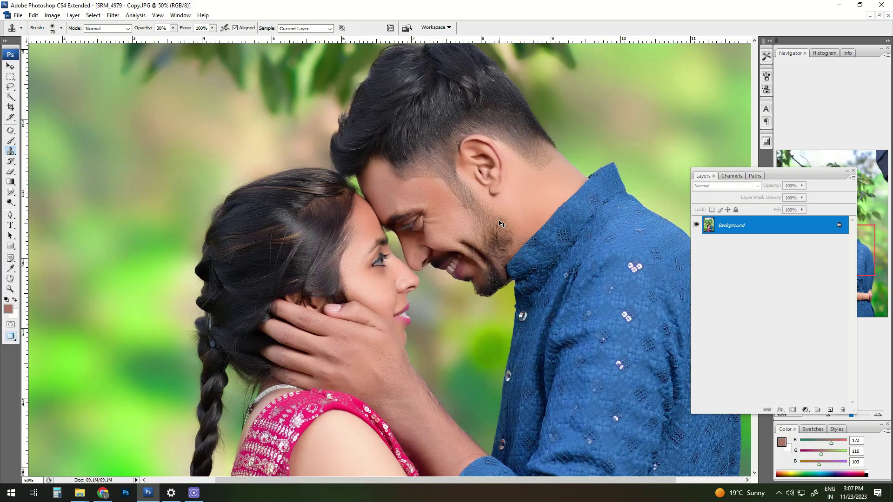
key("ctrl+shift+f")
type("80")
key("Return")
key("ctrl+b")
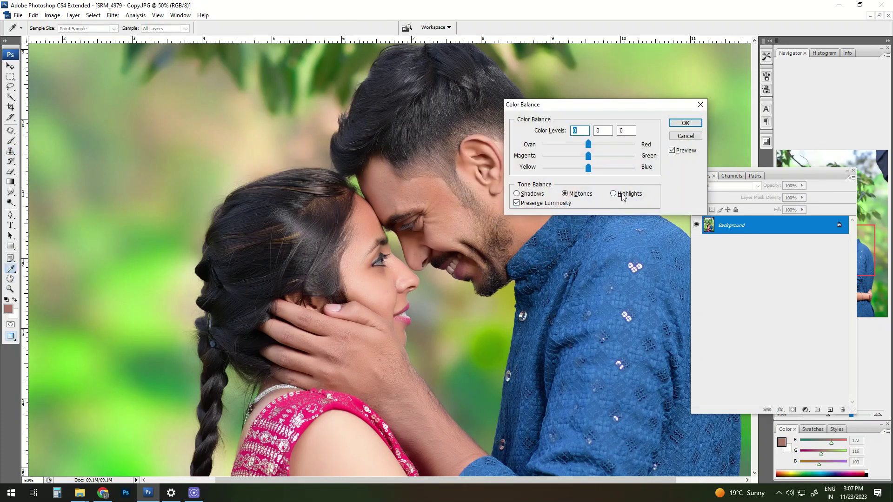
key("Return")
key("s")
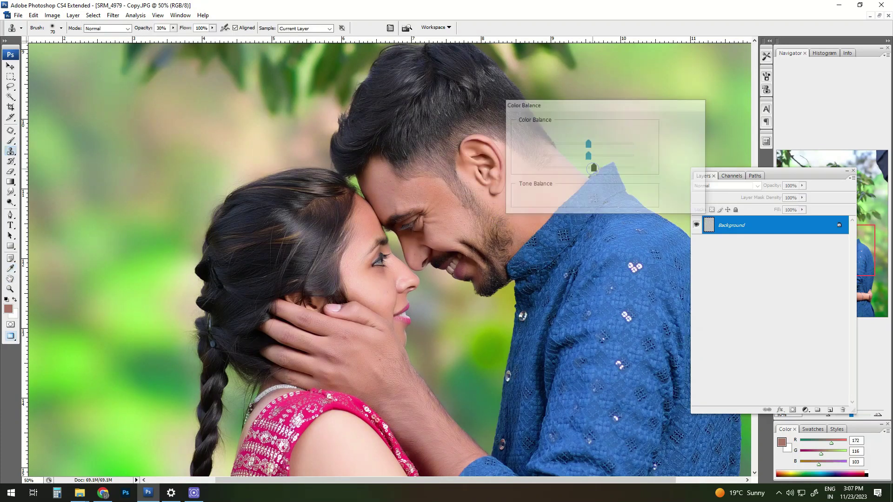
scroll(596, 172, "down", 1)
Apply Neat Image Reduce Noise to the portrait
left_click(113, 15)
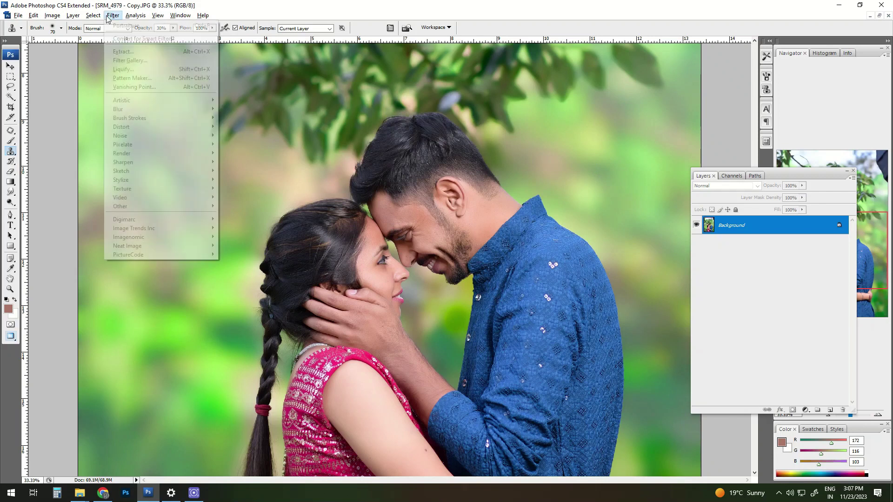
left_click(439, 177)
left_click(113, 15)
mouse_move(127, 246)
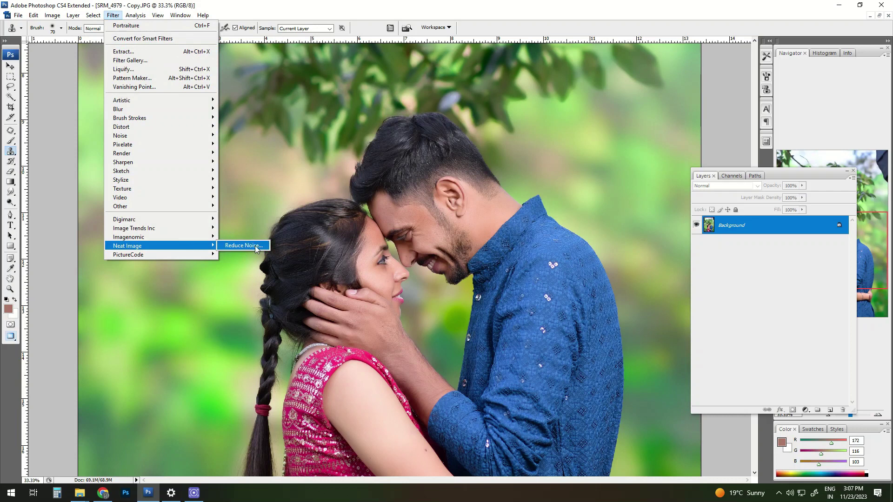
left_click(255, 248)
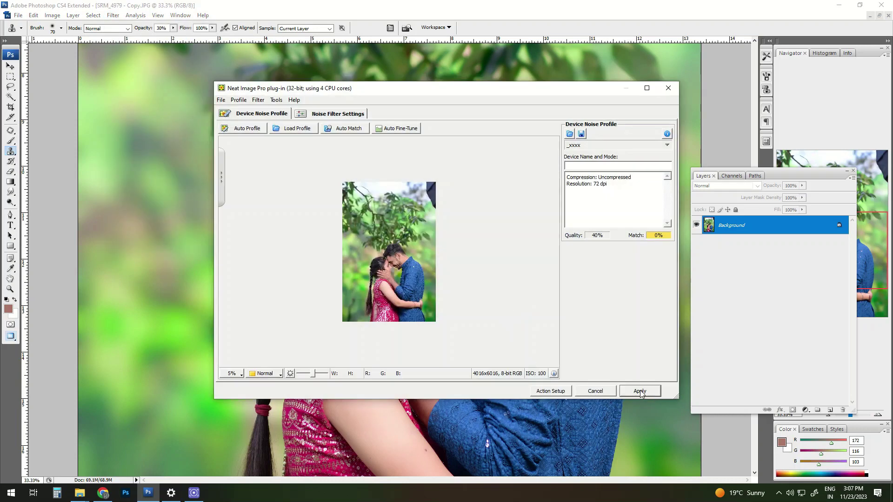
left_click(637, 391)
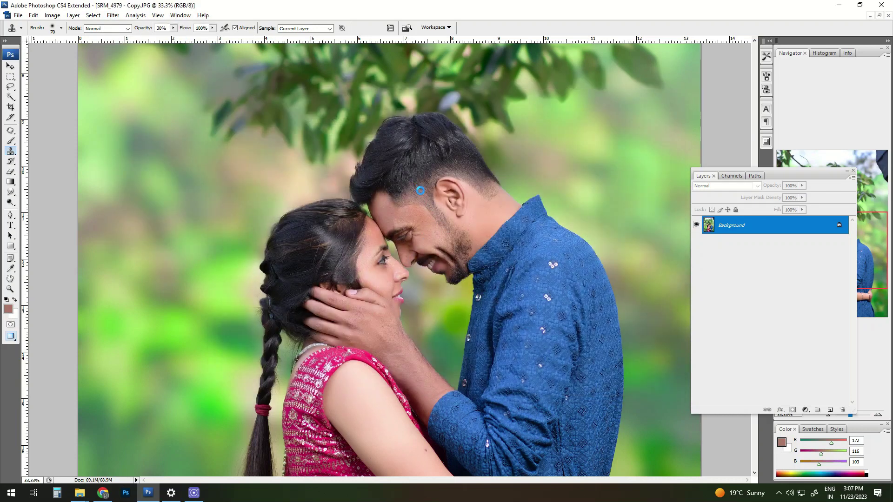
Fade the Neat Image noise reduction to 50% opacity
scroll(408, 190, "up", 4)
key("super+space")
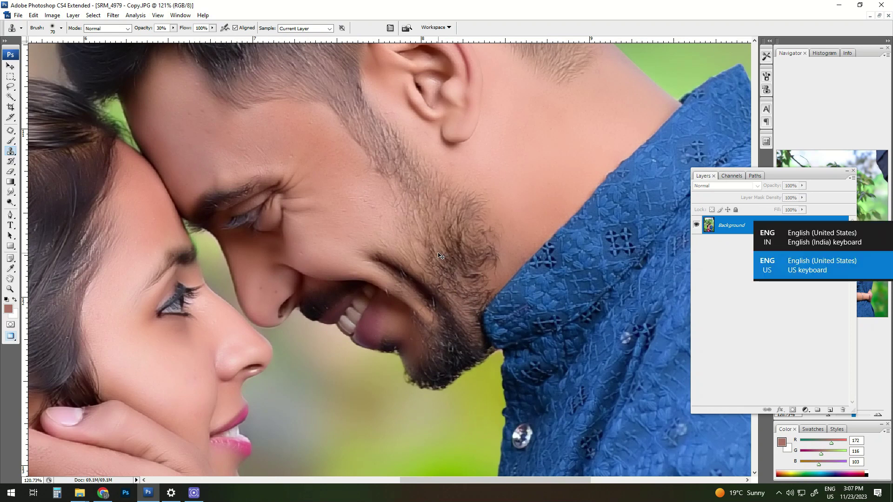
left_click_drag(433, 209, 436, 212)
key("ctrl+shift+f")
type("50")
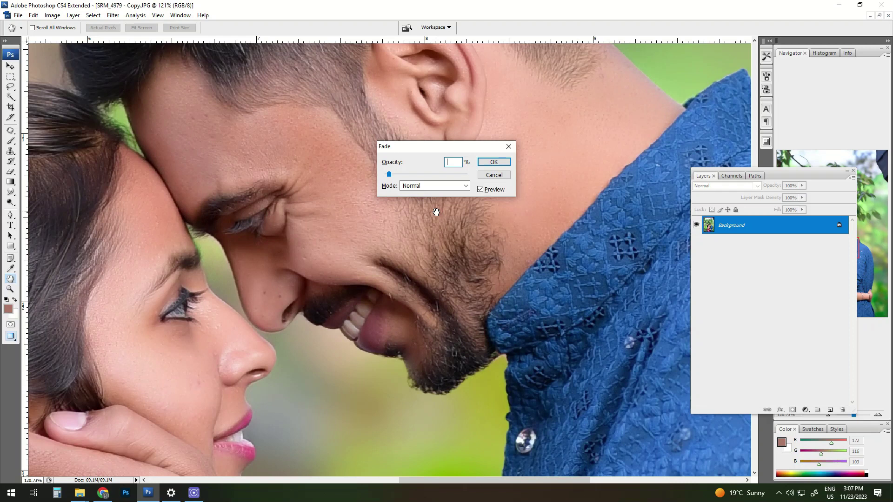
key("Return")
key("s")
key("ctrl+minus")
key("ctrl+minus")
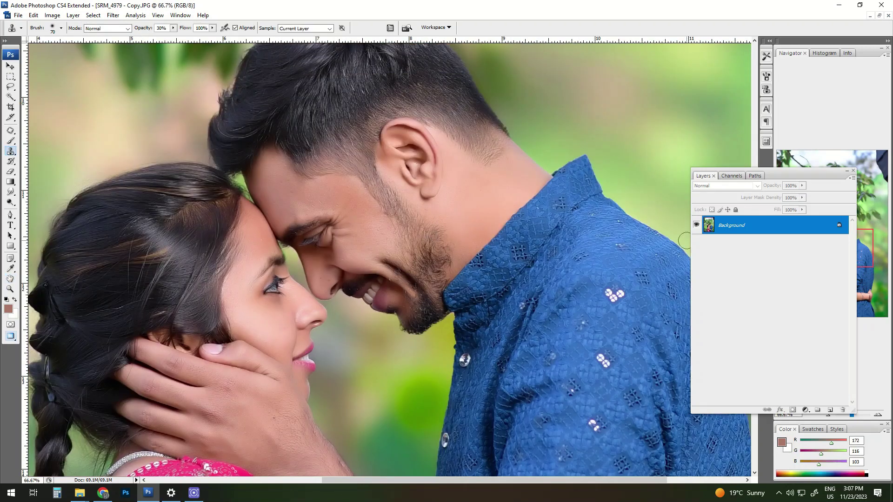
left_click(113, 15)
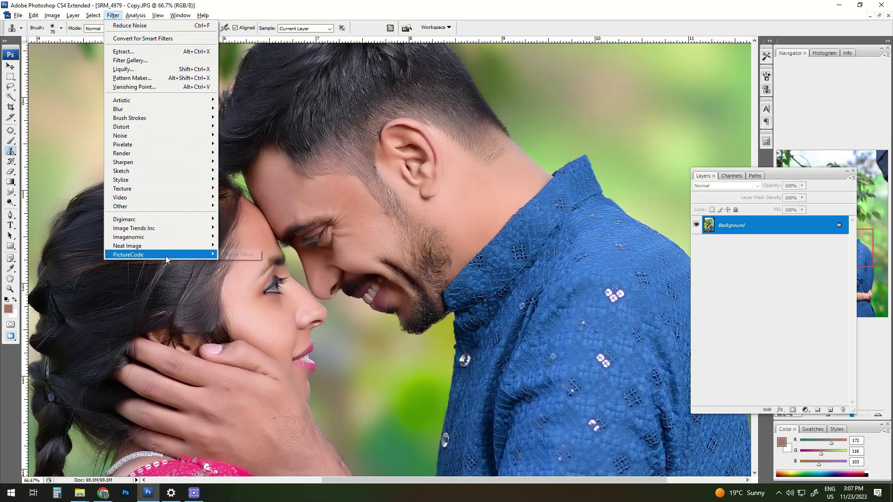
Run PictureCode Noise Ninja without a profile and keep the fade at 100%
left_click(254, 254)
left_click(562, 401)
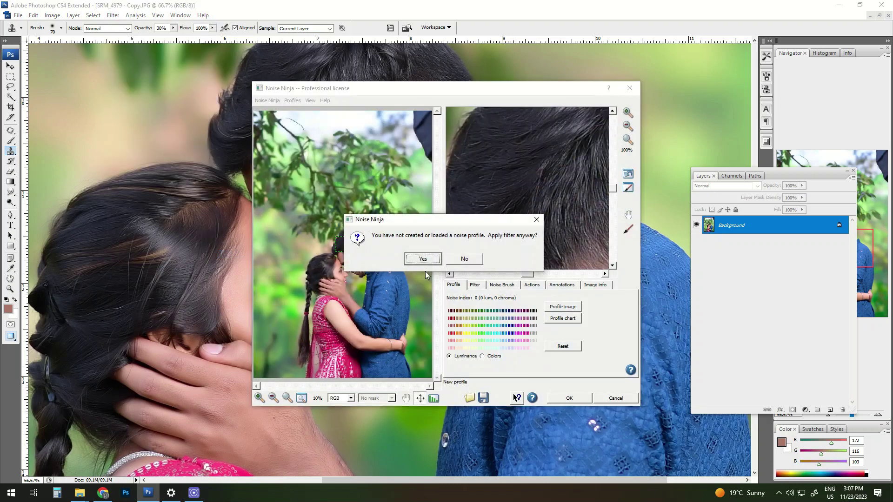
left_click(422, 258)
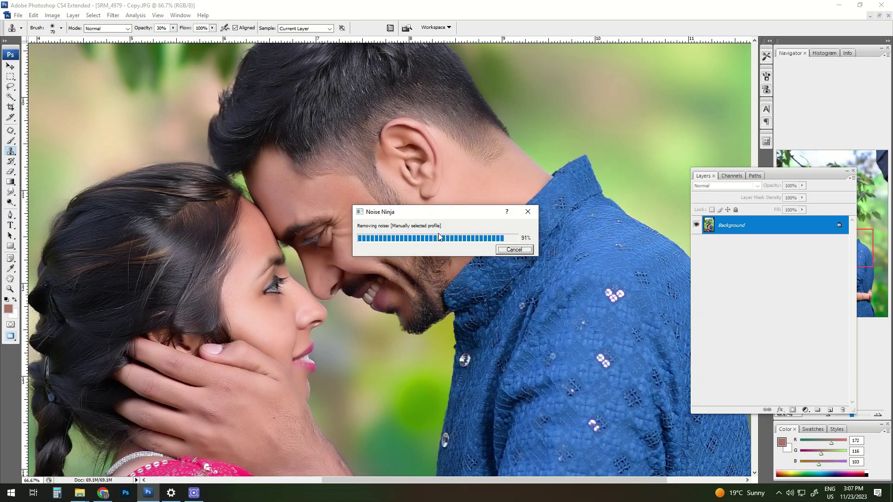
key("ctrl+shift+f")
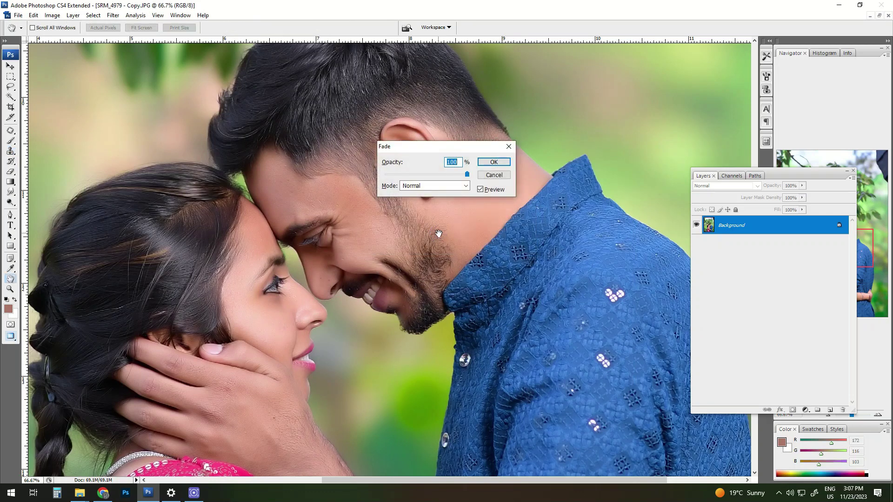
key("Return")
Zoom in and pan over the couple and red dress to inspect the denoised result
key("ctrl+minus")
key("ctrl+minus")
key("ctrl+minus")
key("s")
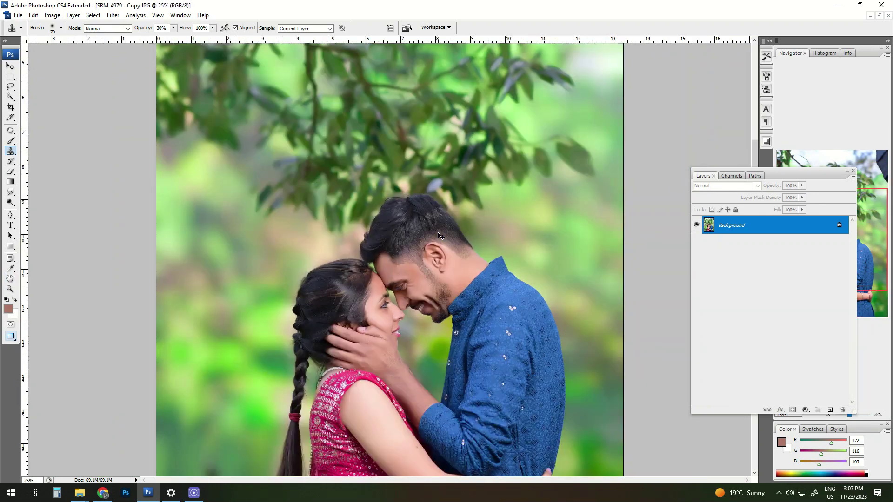
key("ctrl+plus")
key("ctrl+plus")
left_click_drag(487, 320, 446, 258)
left_click(425, 305, "ctrl")
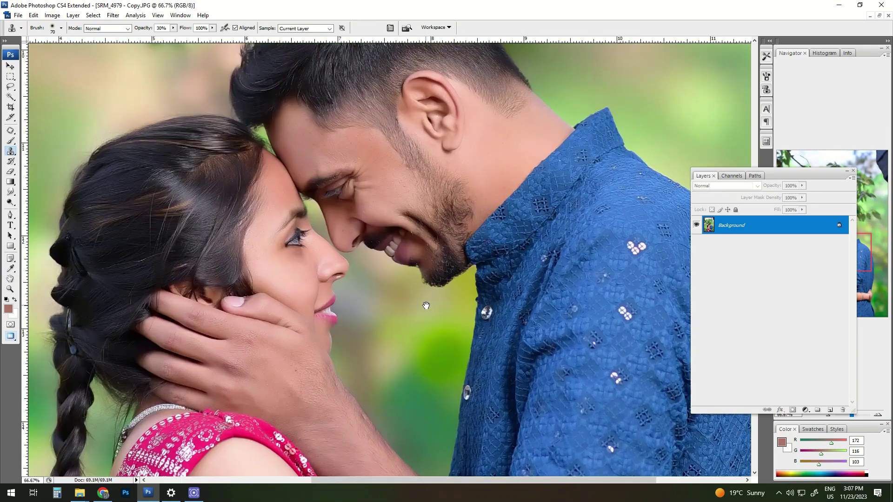
scroll(428, 325, "up", 3)
scroll(412, 324, "down", 2)
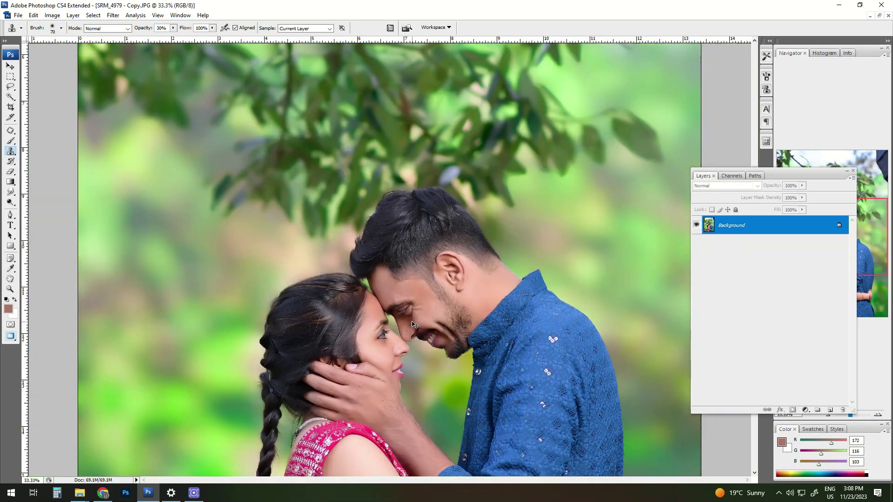
scroll(412, 326, "down", 2)
scroll(413, 328, "up", 1)
scroll(412, 330, "up", 1)
left_click_drag(412, 330, 381, 189)
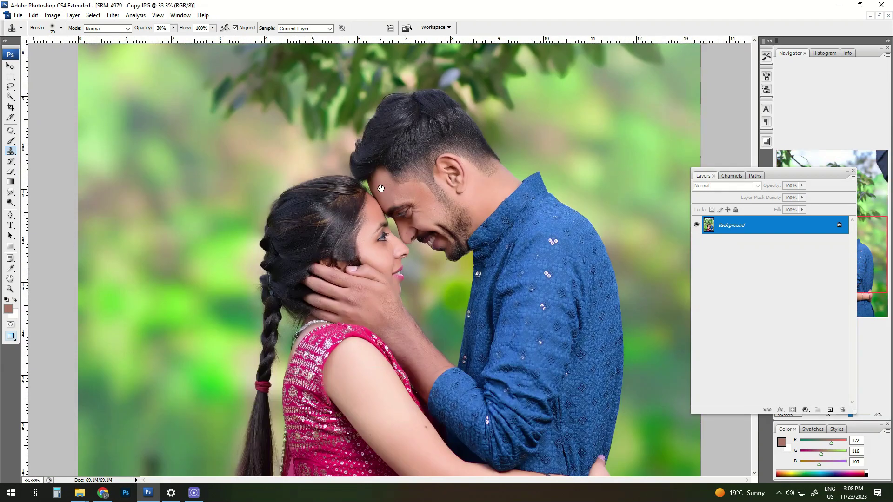
scroll(474, 194, "down", 1)
Try several Levels black-point samples on the dark hair, then reset the adjustment
key("ctrl+l")
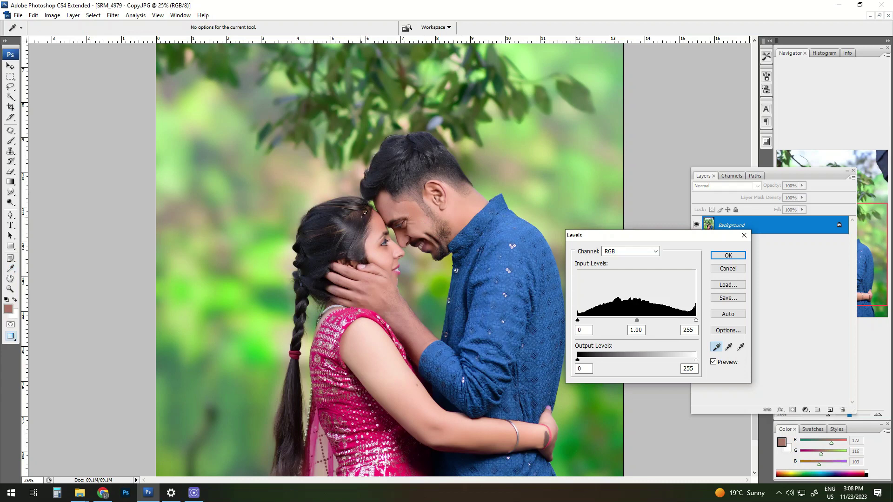
left_click(330, 214)
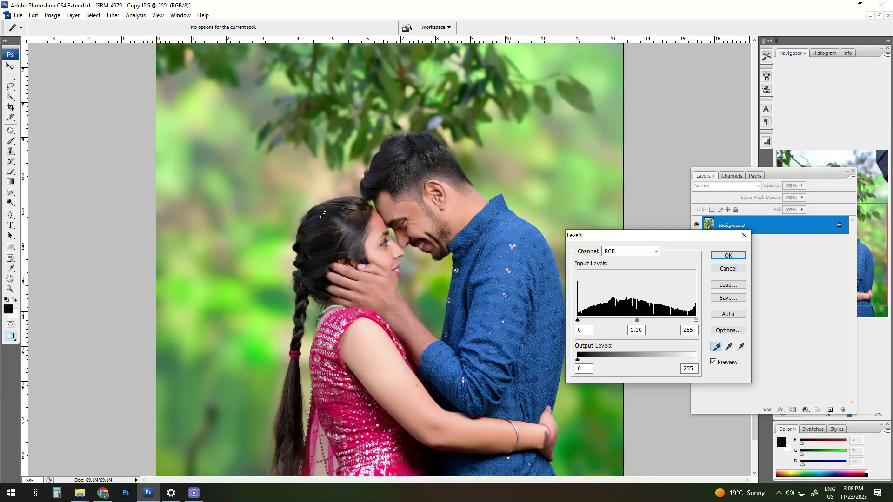
left_click(323, 214)
left_click(425, 145)
left_click(309, 226)
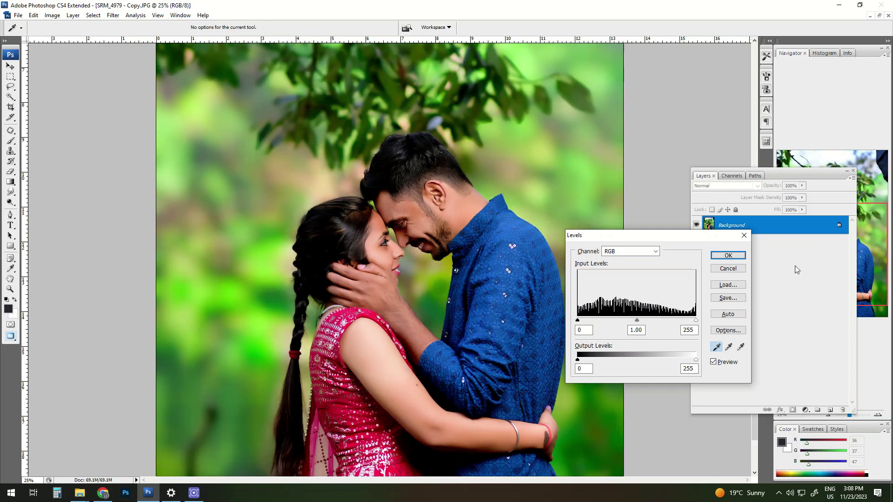
left_click(736, 274, "alt")
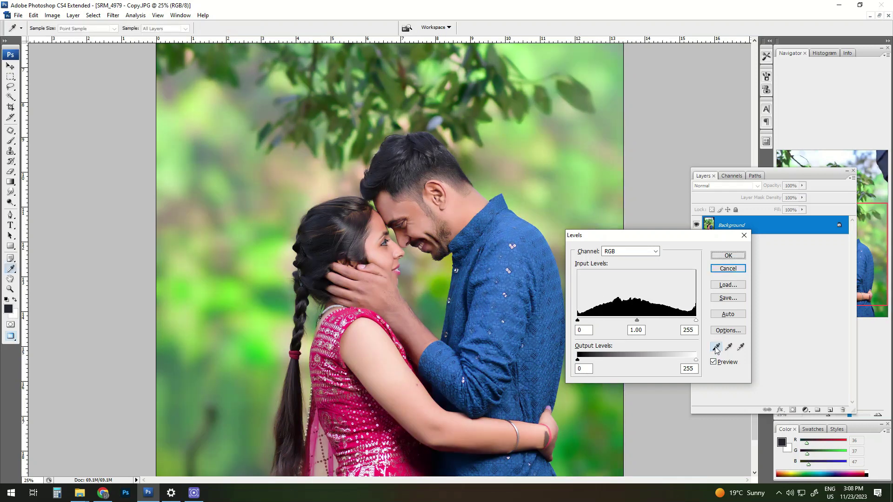
Resample the hair as black point, compare before/after, and apply the Levels correction
left_click(329, 211)
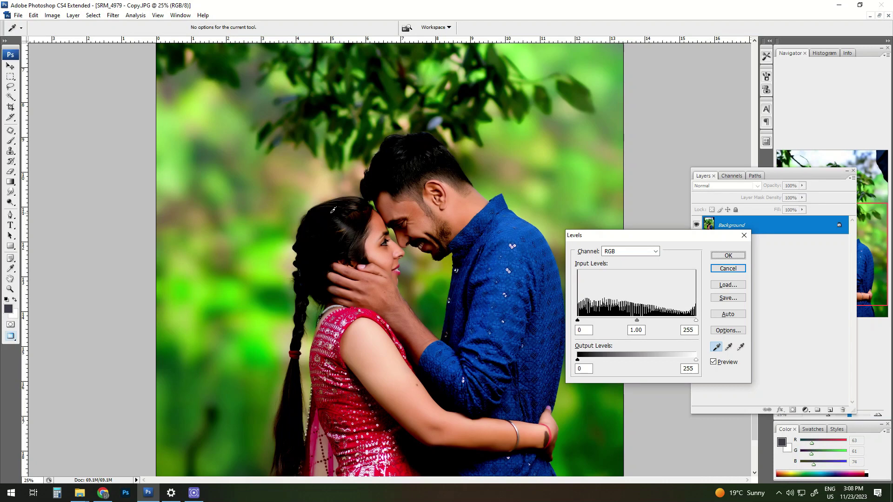
left_click(321, 273)
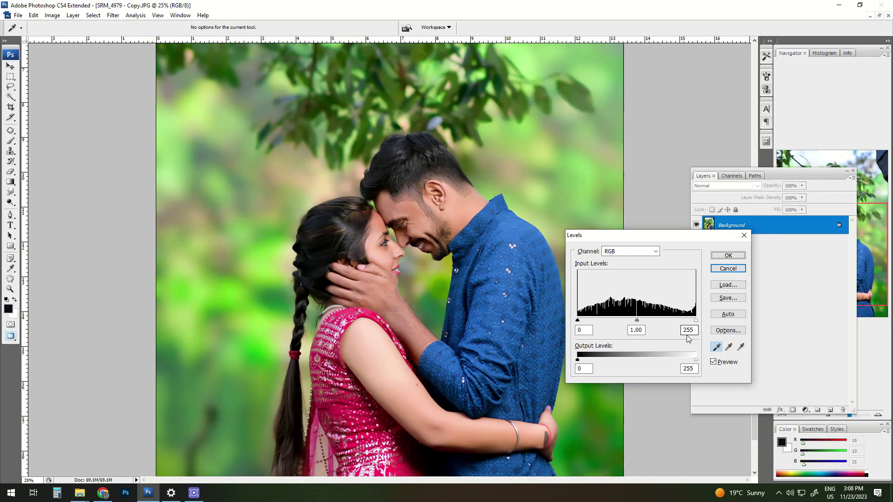
left_click(714, 363)
left_click(714, 362)
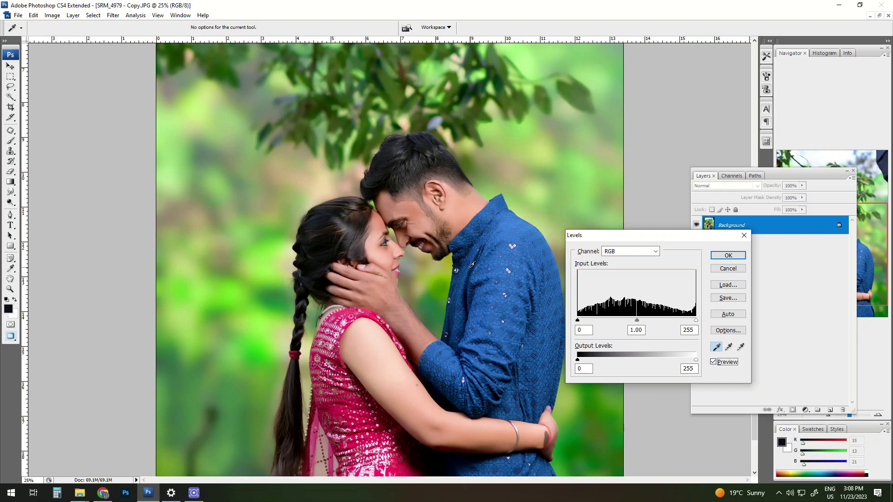
key("Return")
key("ctrl+shift+f")
Confirm the Levels fade at 60% and shift midtones toward blue (+19) in Color Balance
type("60")
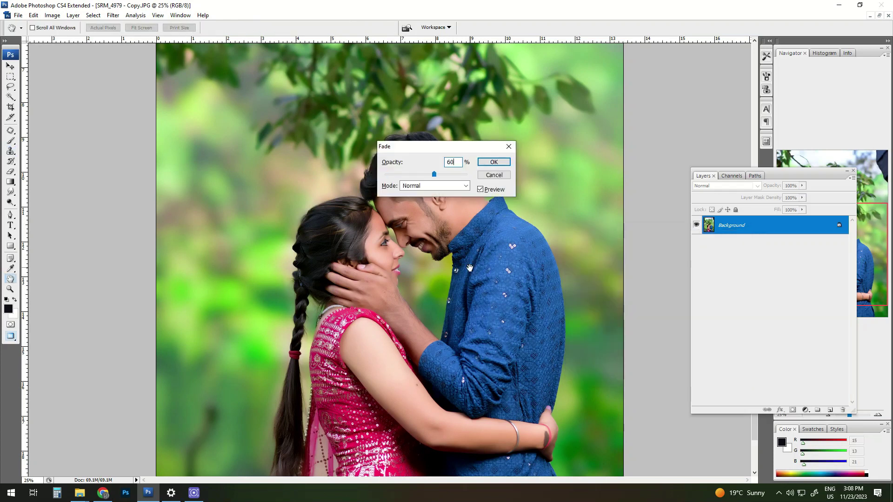
key("Return")
key("ctrl+b")
left_click_drag(595, 168, 596, 168)
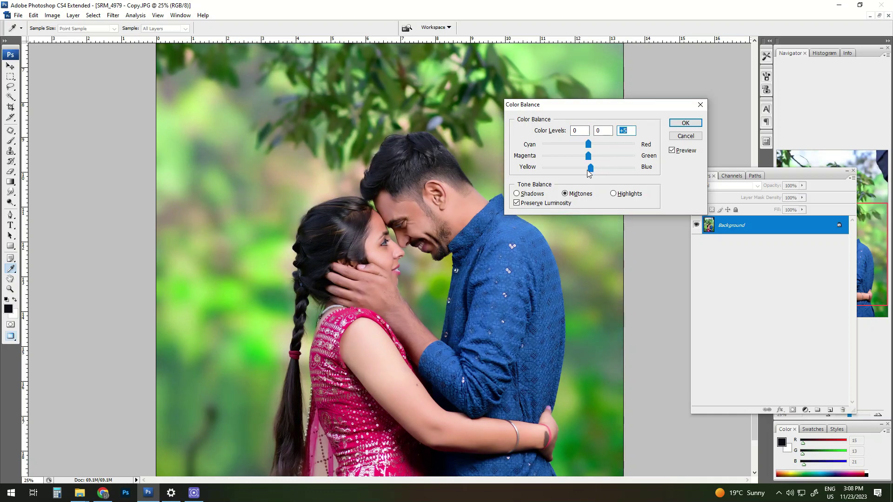
key("Return")
Zoom out to see the whole photo and toggle full-screen view on and off
key("ctrl+minus")
key("ctrl+minus")
key("ctrl+plus")
key("ctrl+plus")
key("s")
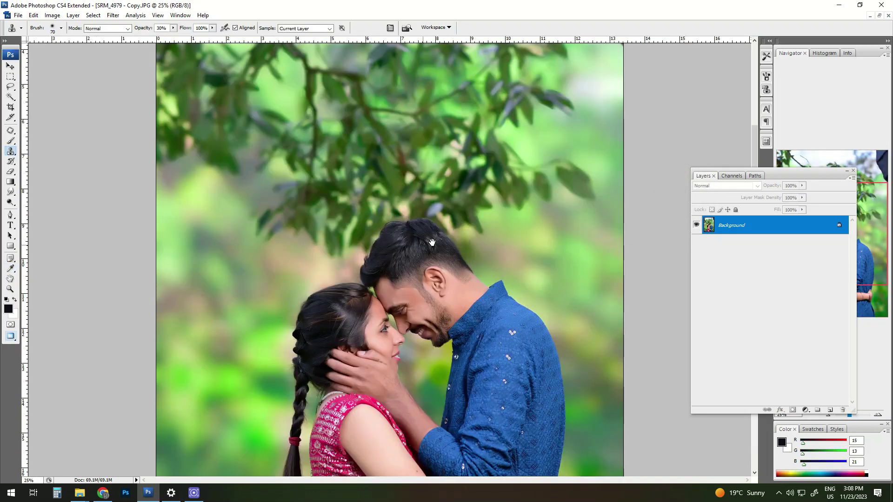
scroll(432, 242, "down", 3)
key("ctrl+minus")
key("f")
key("f")
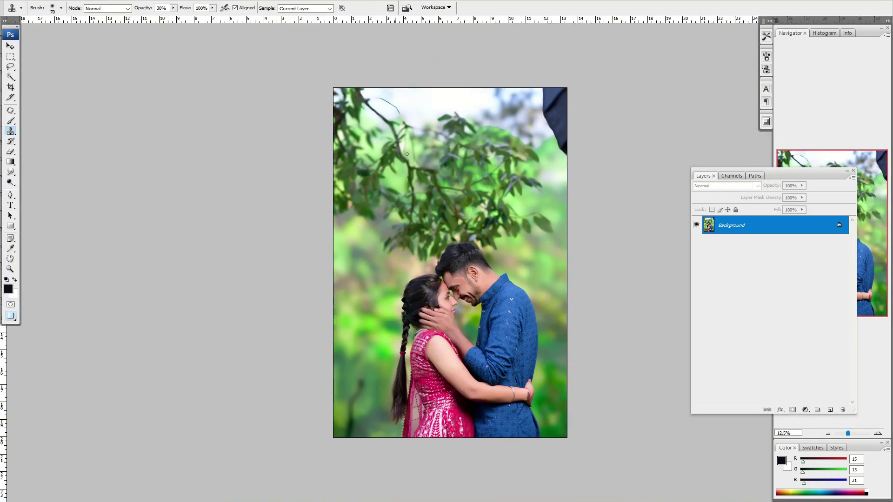
key("f")
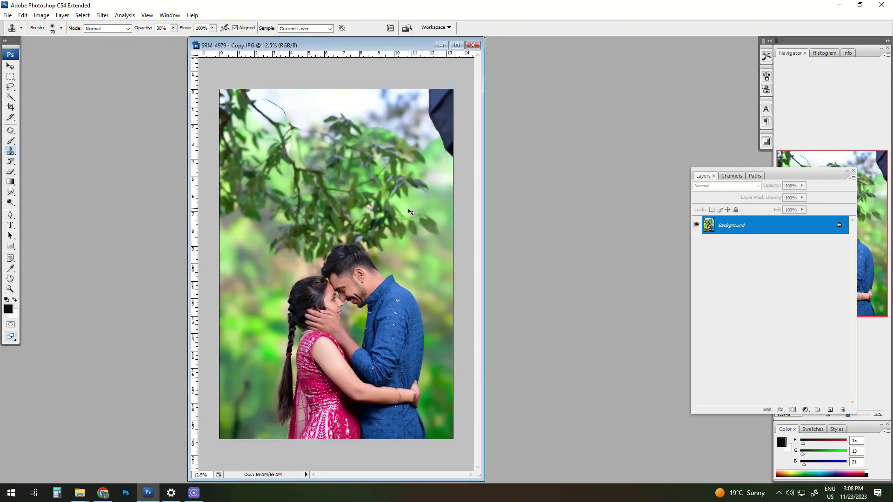
Rotate the original SRM_4979 photo right in File Explorer and return to Photoshop
key("alt+Tab")
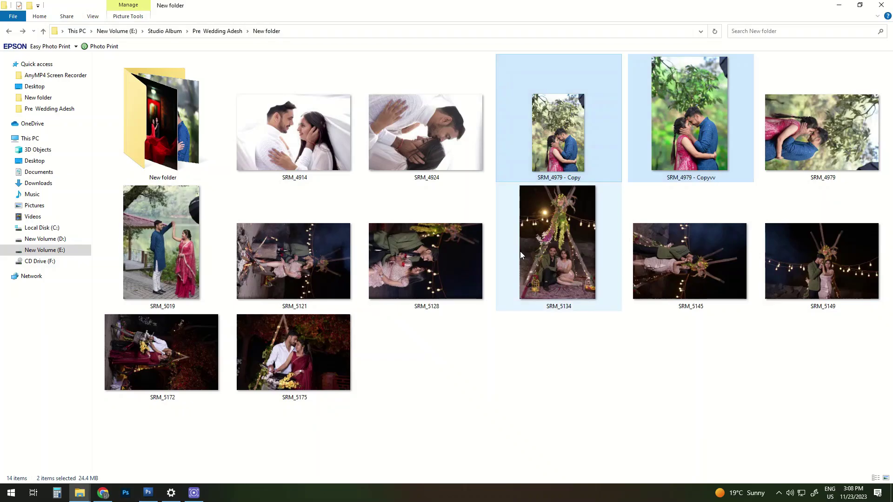
key("alt+Tab")
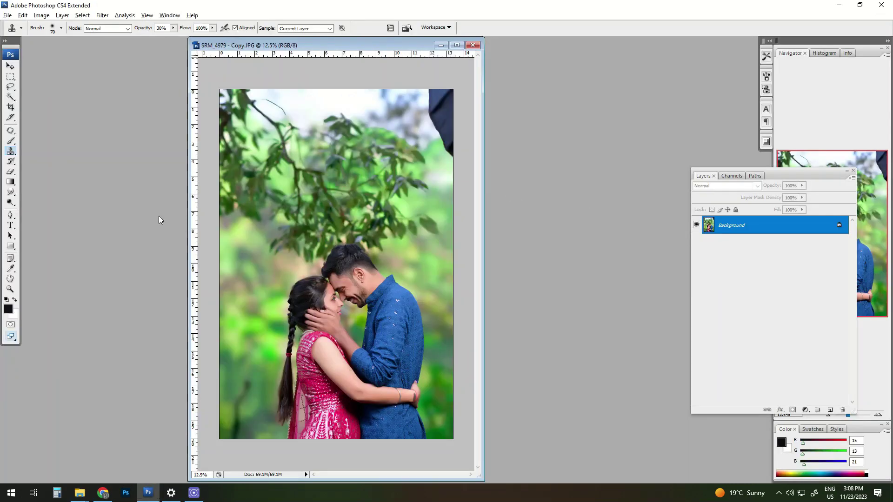
key("alt+Tab")
left_click(820, 131)
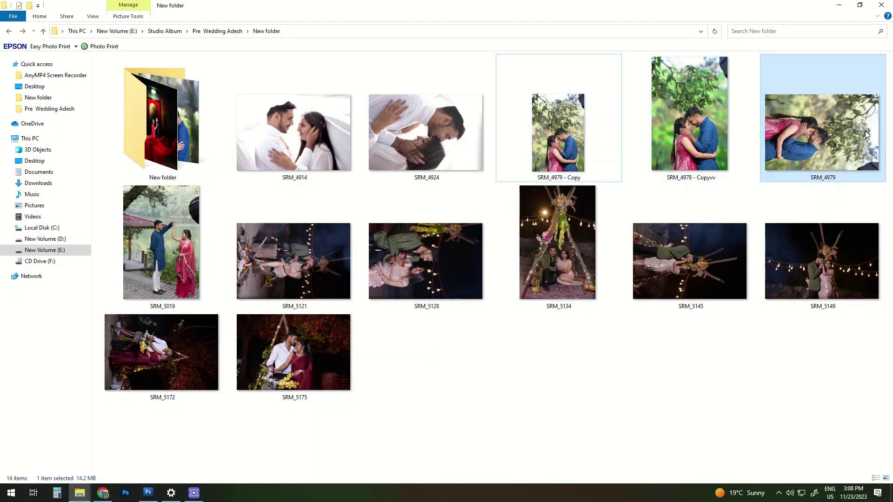
right_click(820, 130)
left_click(774, 232)
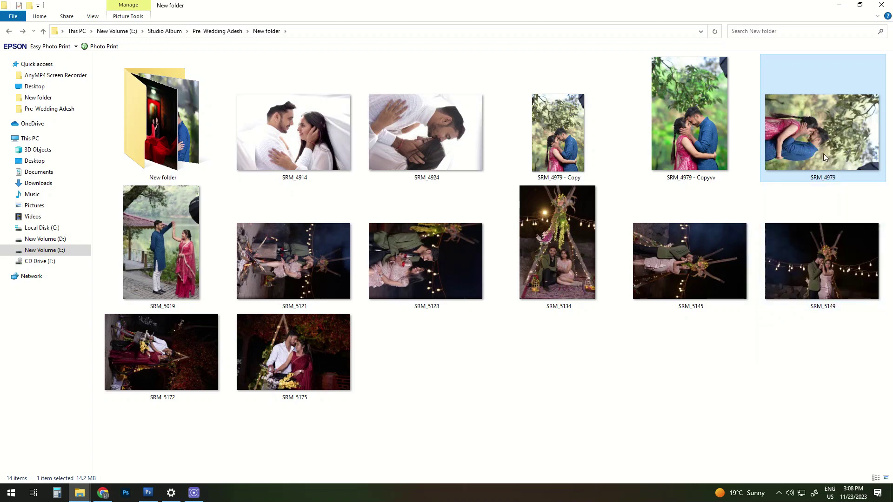
key("alt+Tab")
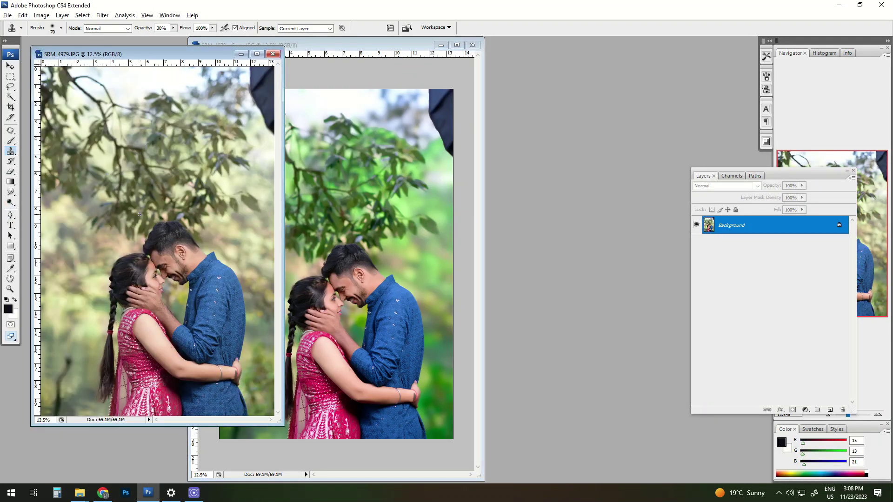
Zoom the original and retouched SRM_4979 windows side by side on the couple's faces
left_click(188, 269)
left_click(189, 269)
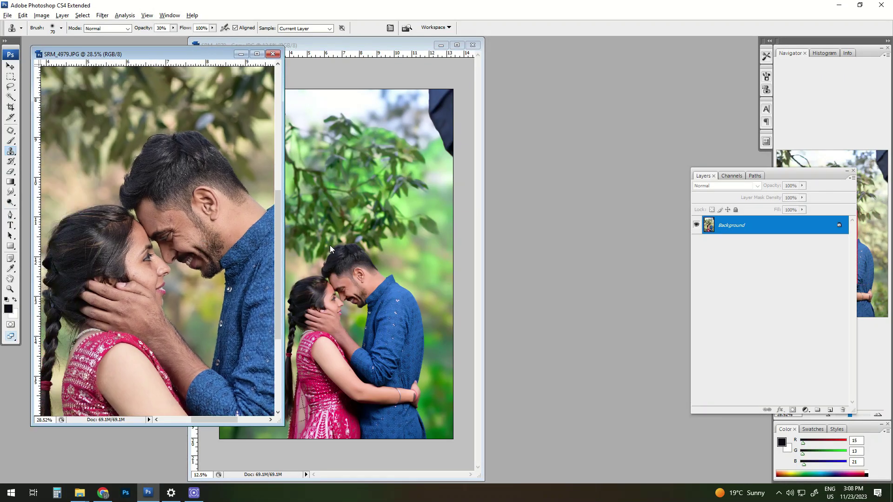
left_click(299, 215)
left_click_drag(299, 215, 372, 409)
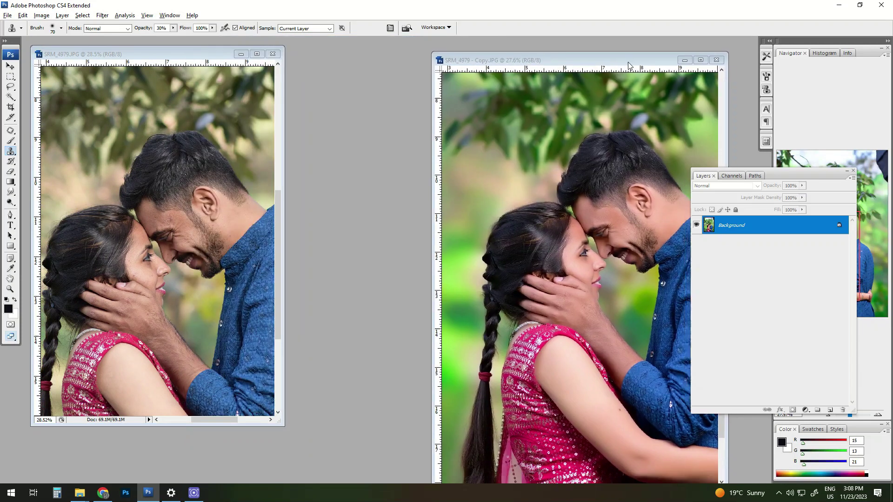
left_click_drag(384, 51, 582, 51)
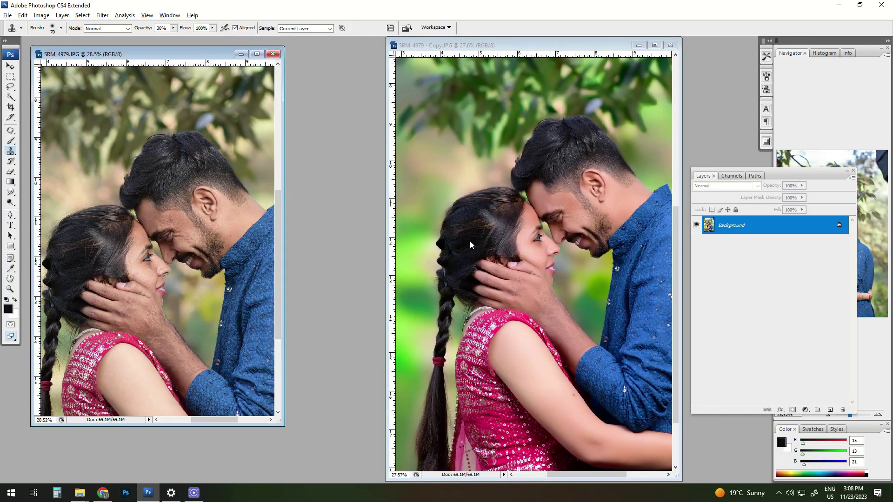
left_click_drag(573, 219, 552, 276)
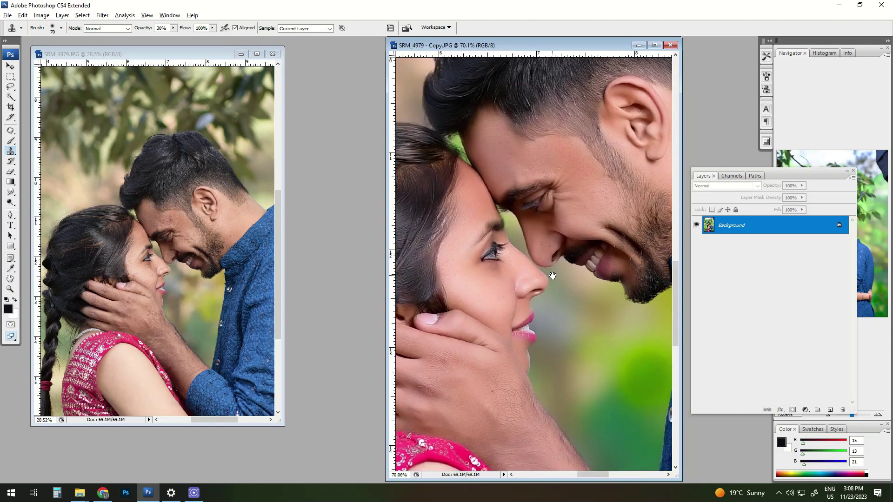
left_click_drag(110, 161, 314, 328)
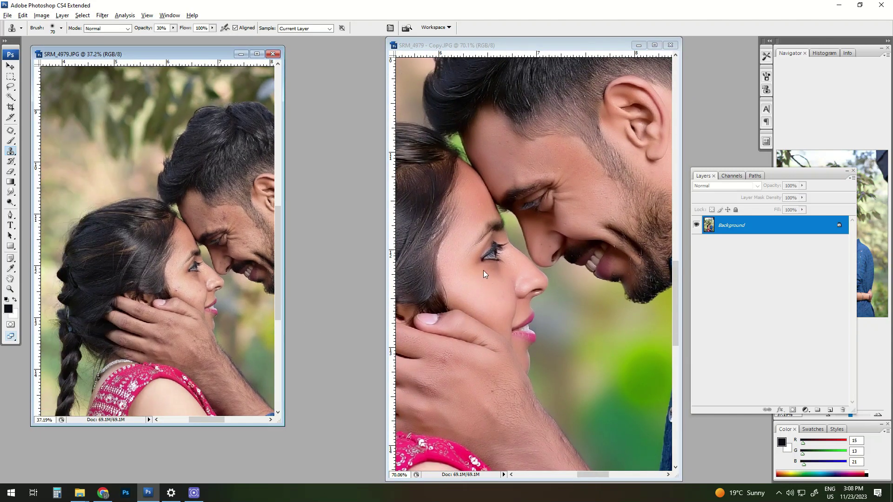
key("ctrl+minus")
key("ctrl+minus")
key("ctrl+minus")
left_click(606, 209)
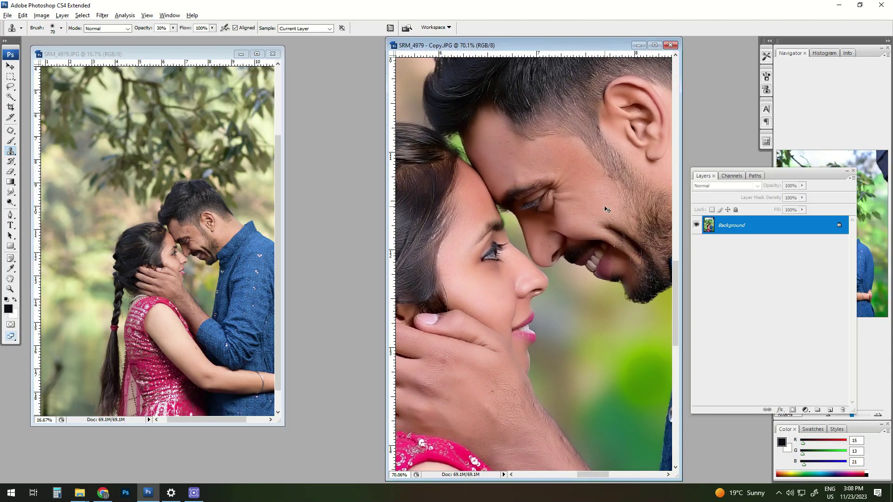
key("ctrl+minus")
key("ctrl+minus")
key("ctrl+minus")
key("ctrl+minus")
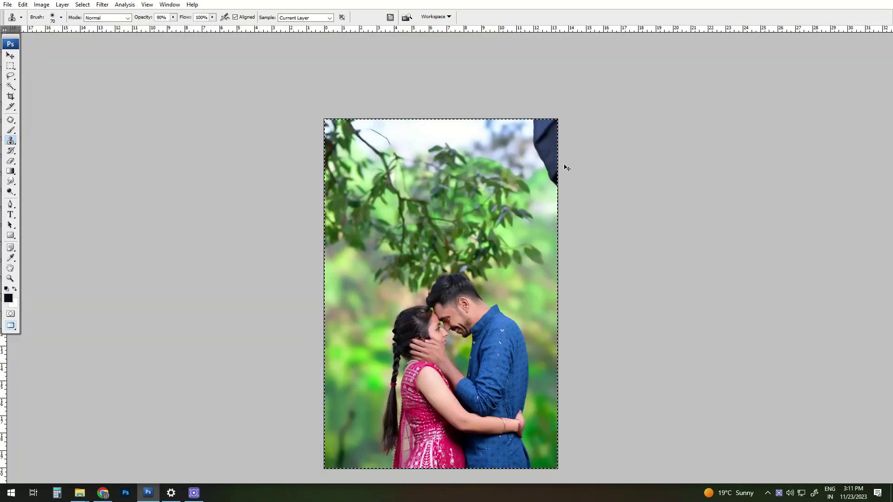
Enlarge the photo to about 105% and clone away the dark top-right corner patch
left_click_drag(569, 135, 582, 100)
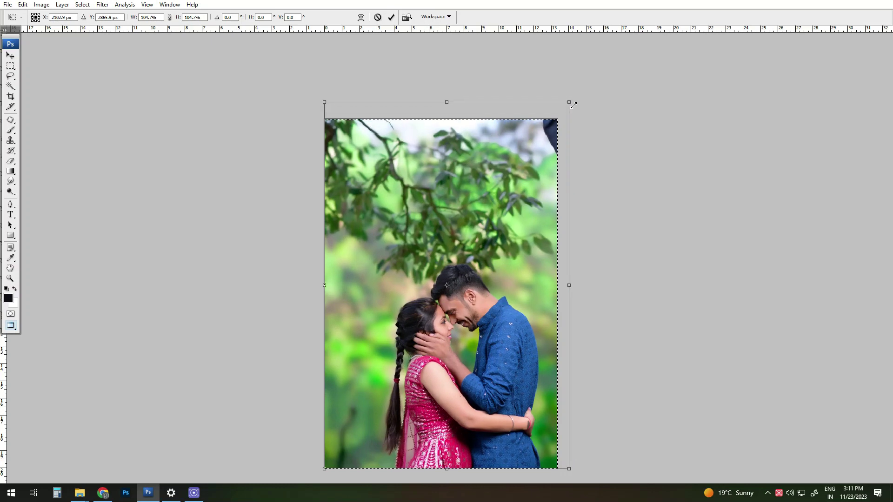
key("Return")
key("s")
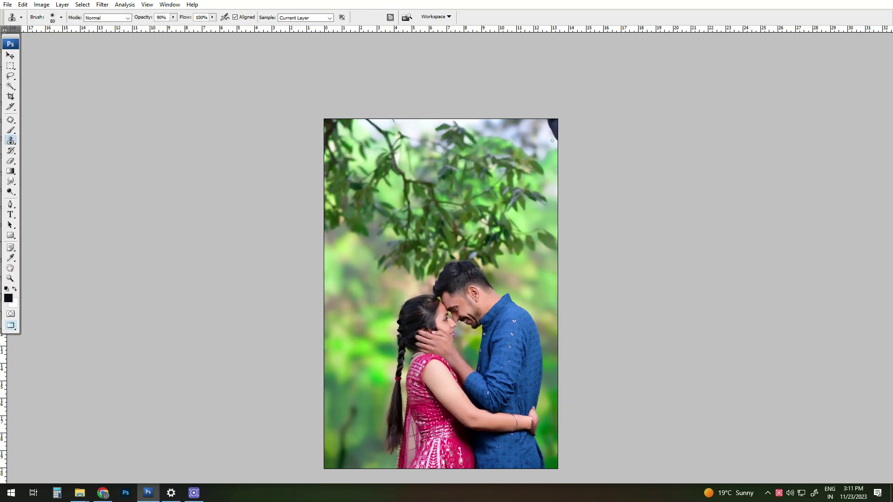
mouse_move(546, 142)
left_mouse_down()
mouse_move(560, 136)
mouse_move(557, 122)
left_mouse_up()
Drag the Beautiful title PNG from the Love Text folder into Photoshop
left_click(80, 493)
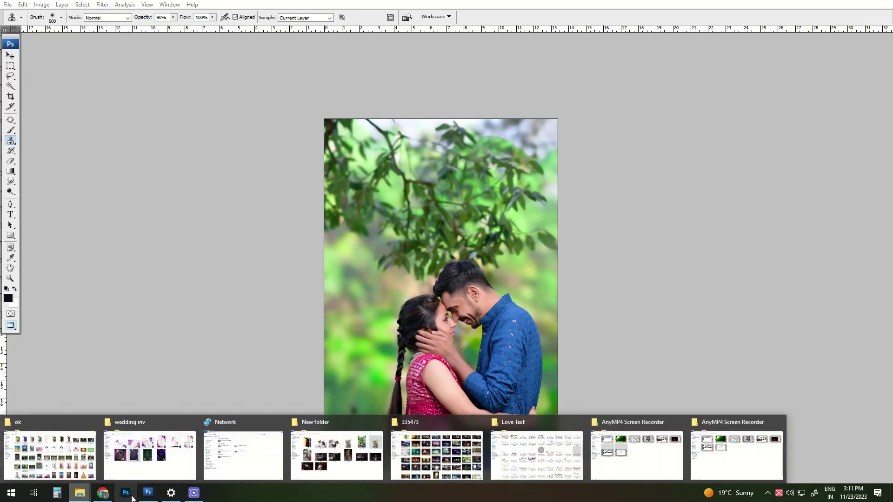
left_click(538, 441)
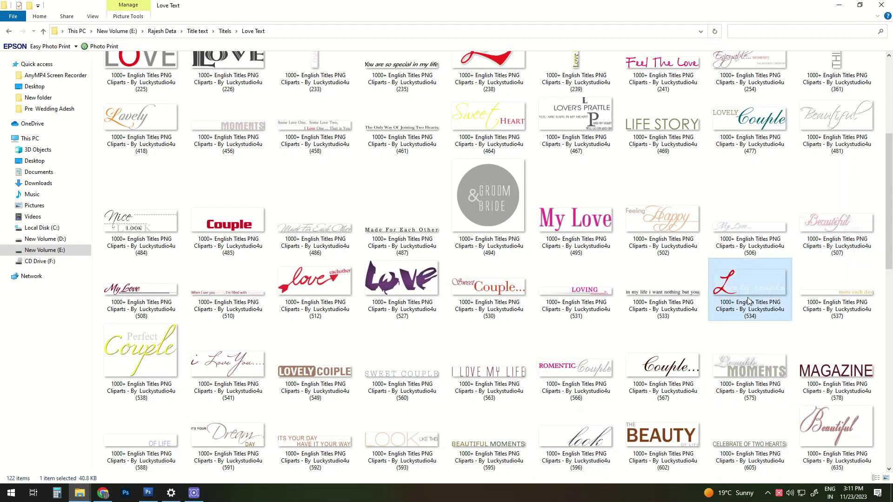
mouse_move(833, 218)
left_mouse_down()
mouse_move(151, 499)
mouse_move(431, 279)
left_mouse_up()
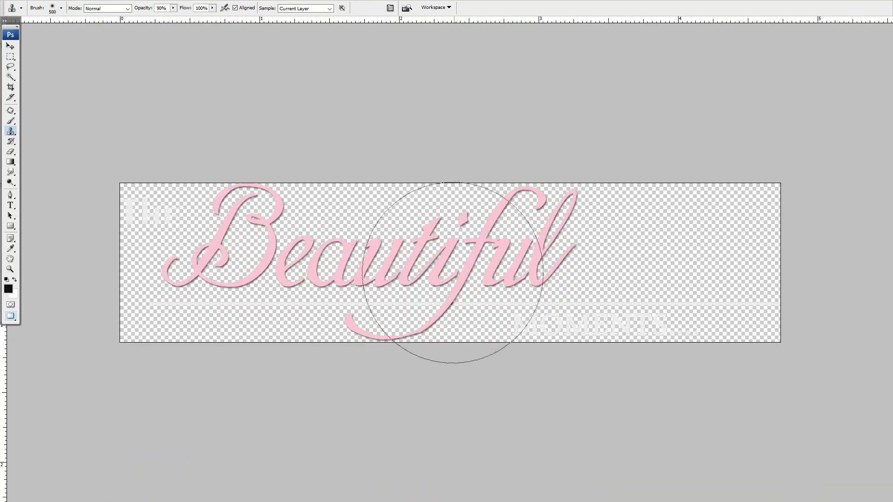
Copy the title, close its clipart file without saving, and paste it onto the couple photo
key("Delete")
key("ctrl+w")
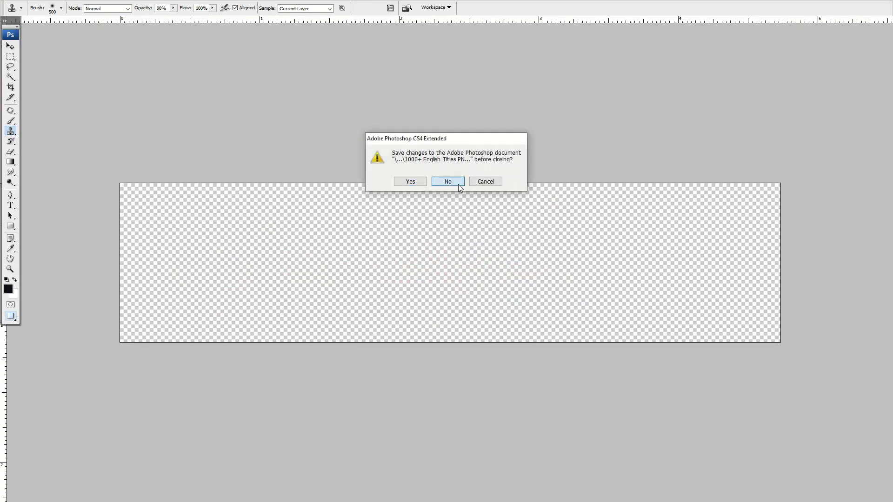
left_click(458, 184)
key("v")
key("ctrl+plus")
key("ctrl+v")
left_click_drag(354, 270, 371, 266)
Rotate the title 90° clockwise, move it left of the couple, and enlarge it
key("ctrl+t")
right_click(400, 210)
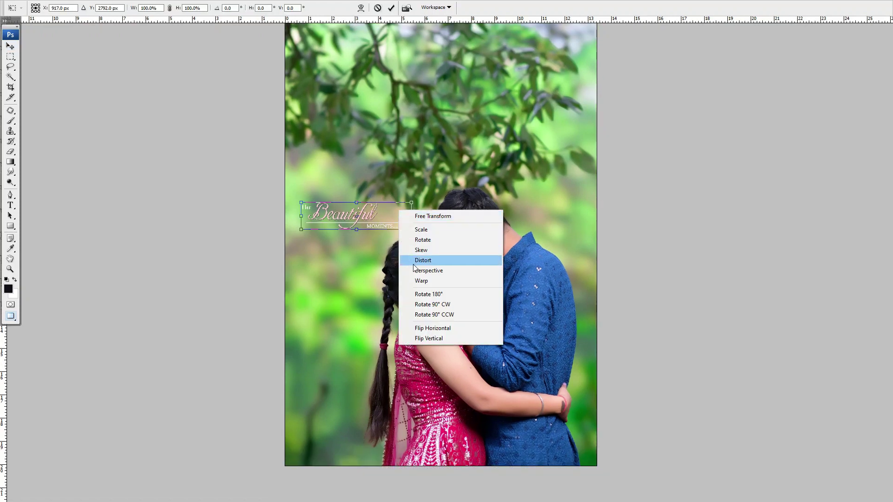
left_click(433, 304)
key("Return")
left_click_drag(356, 219, 321, 359)
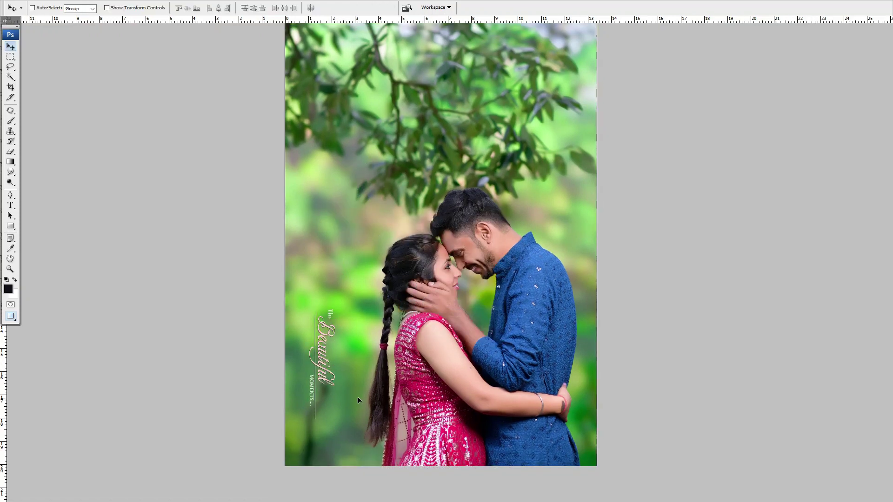
key("ctrl+t")
left_click_drag(335, 305, 351, 245)
key("Return")
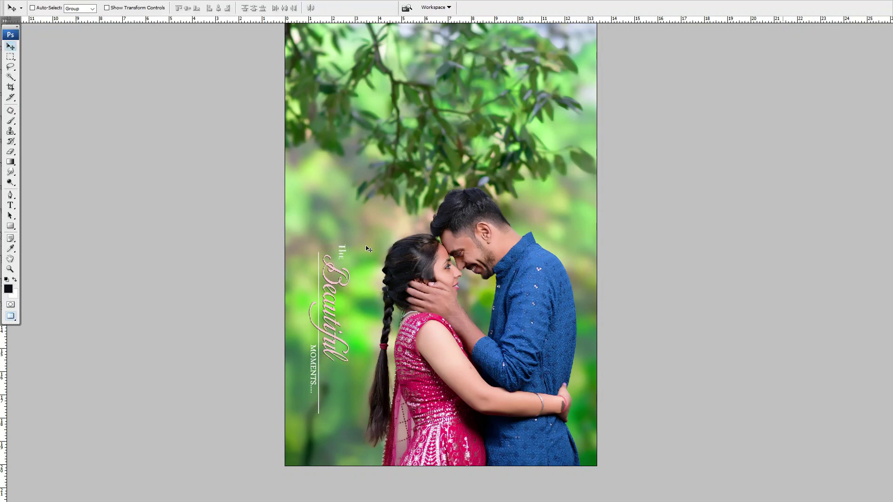
key("ctrl+u")
Preview the title in white, invert it, and reposition it higher beside the woman's face
left_click_drag(579, 191, 657, 190)
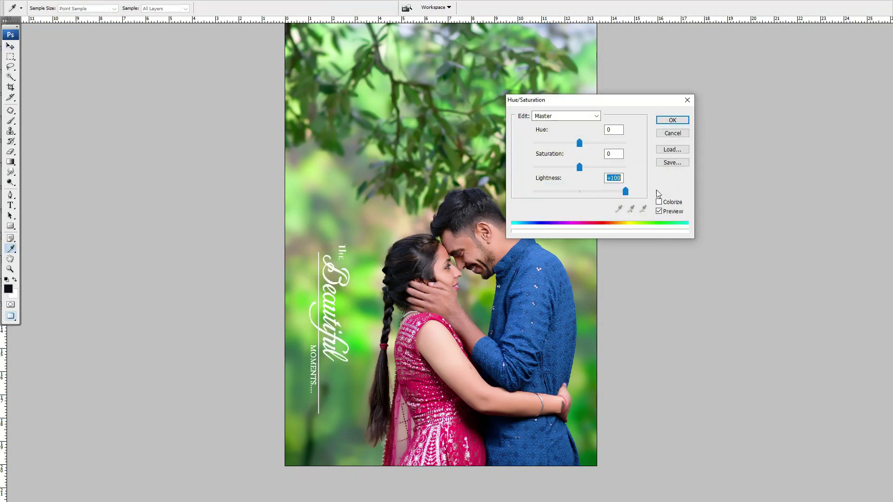
key("Escape")
left_click_drag(361, 307, 361, 255)
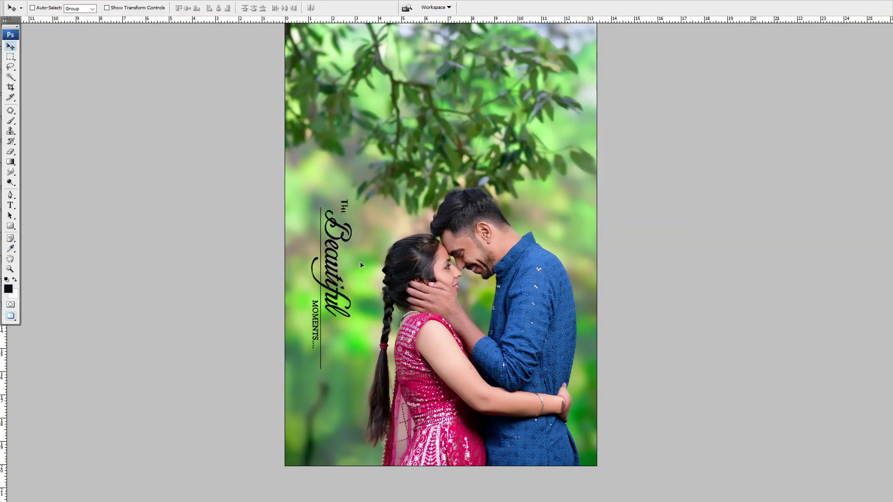
key("ctrl+i")
key("ctrl+minus")
key("ctrl+minus")
key("ctrl+minus")
key("ctrl+plus")
key("ctrl+plus")
key("ctrl+plus")
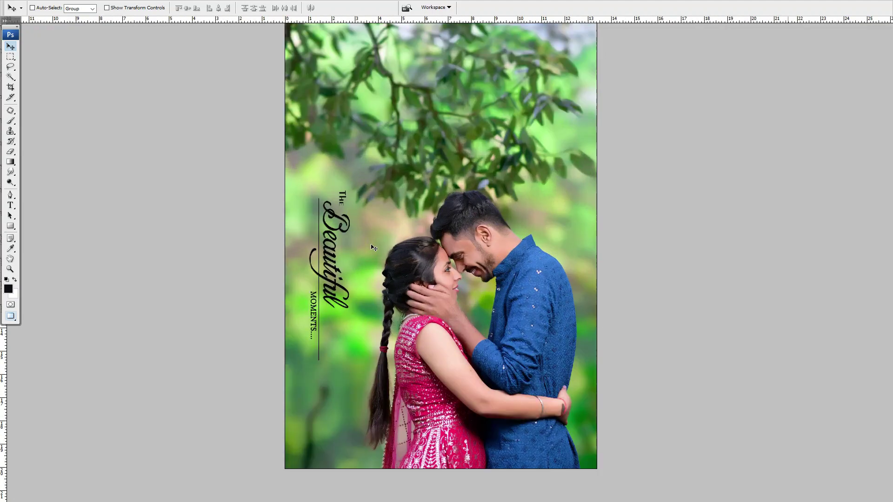
key("ctrl+plus")
left_click_drag(293, 285, 298, 301)
key("ctrl+minus")
key("ctrl+minus")
key("ctrl+minus")
key("ctrl+plus")
key("ctrl+plus")
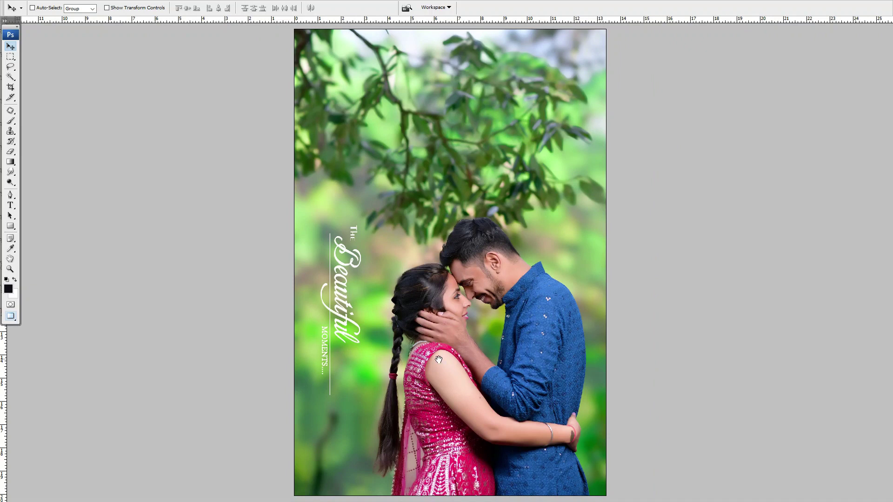
left_click_drag(438, 359, 401, 306)
Make the title black with Hue/Saturation Lightness −100, lower it slightly, and view the whole image
key("ctrl+k")
key("Escape")
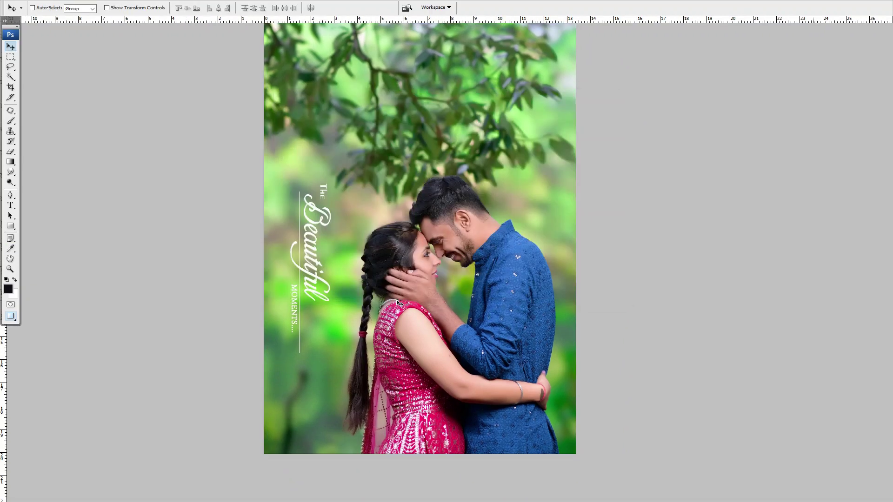
key("ctrl+u")
left_click_drag(579, 191, 497, 192)
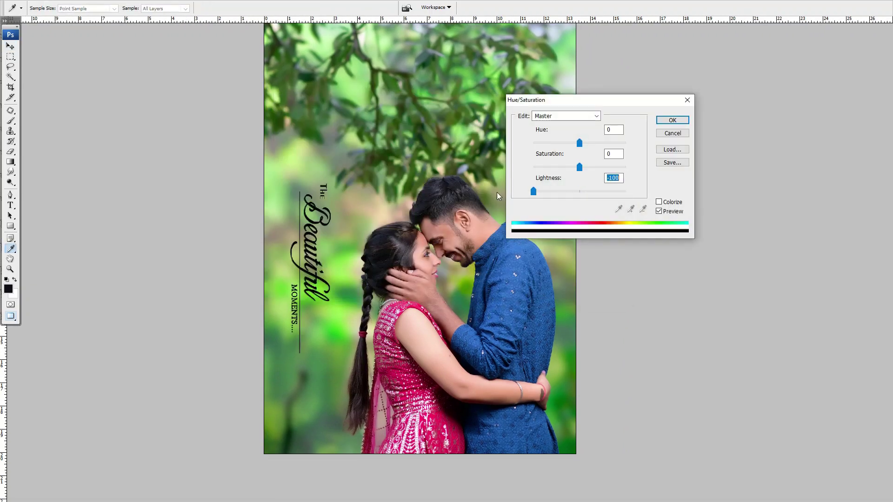
key("Return")
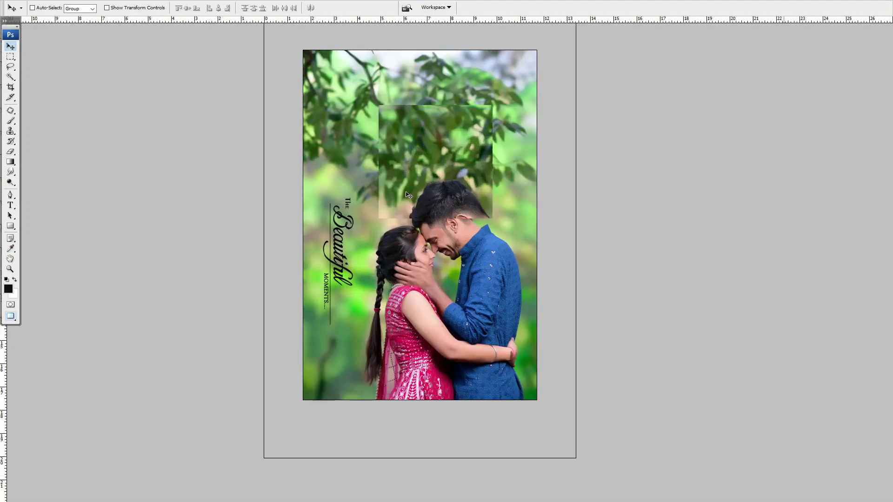
left_click_drag(337, 222, 336, 231)
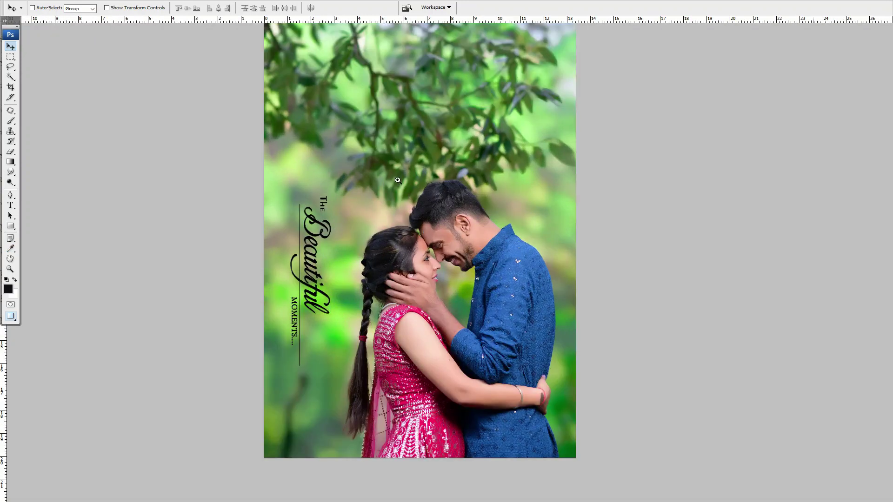
left_click(398, 180)
key("ctrl+0")
key("ctrl+minus")
key("ctrl+minus")
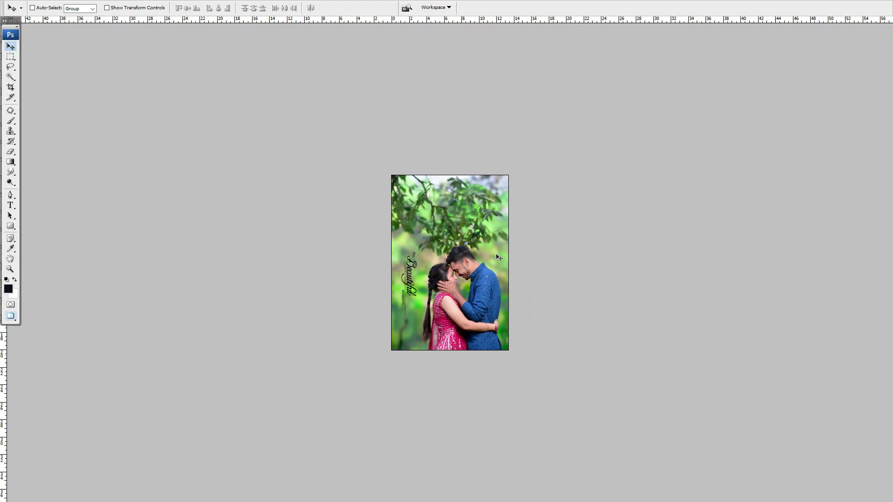